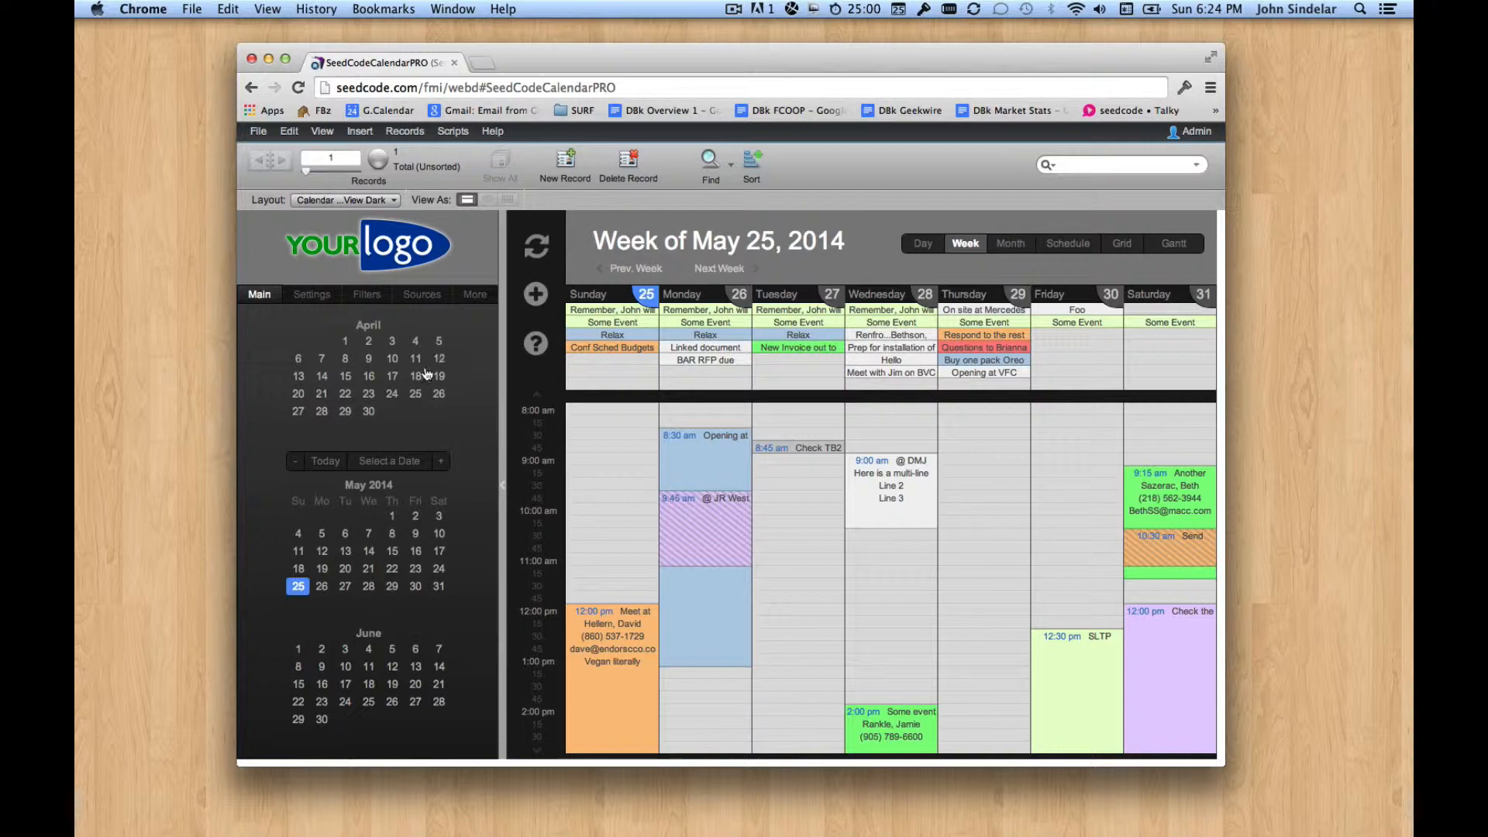
Switch to FileMaker Pro and display the Calendar - Week View layout from the Web Direct Layouts
{"action": "left_click_drag", "start_coordinate": [75, 110], "coordinate": [848, 170]}
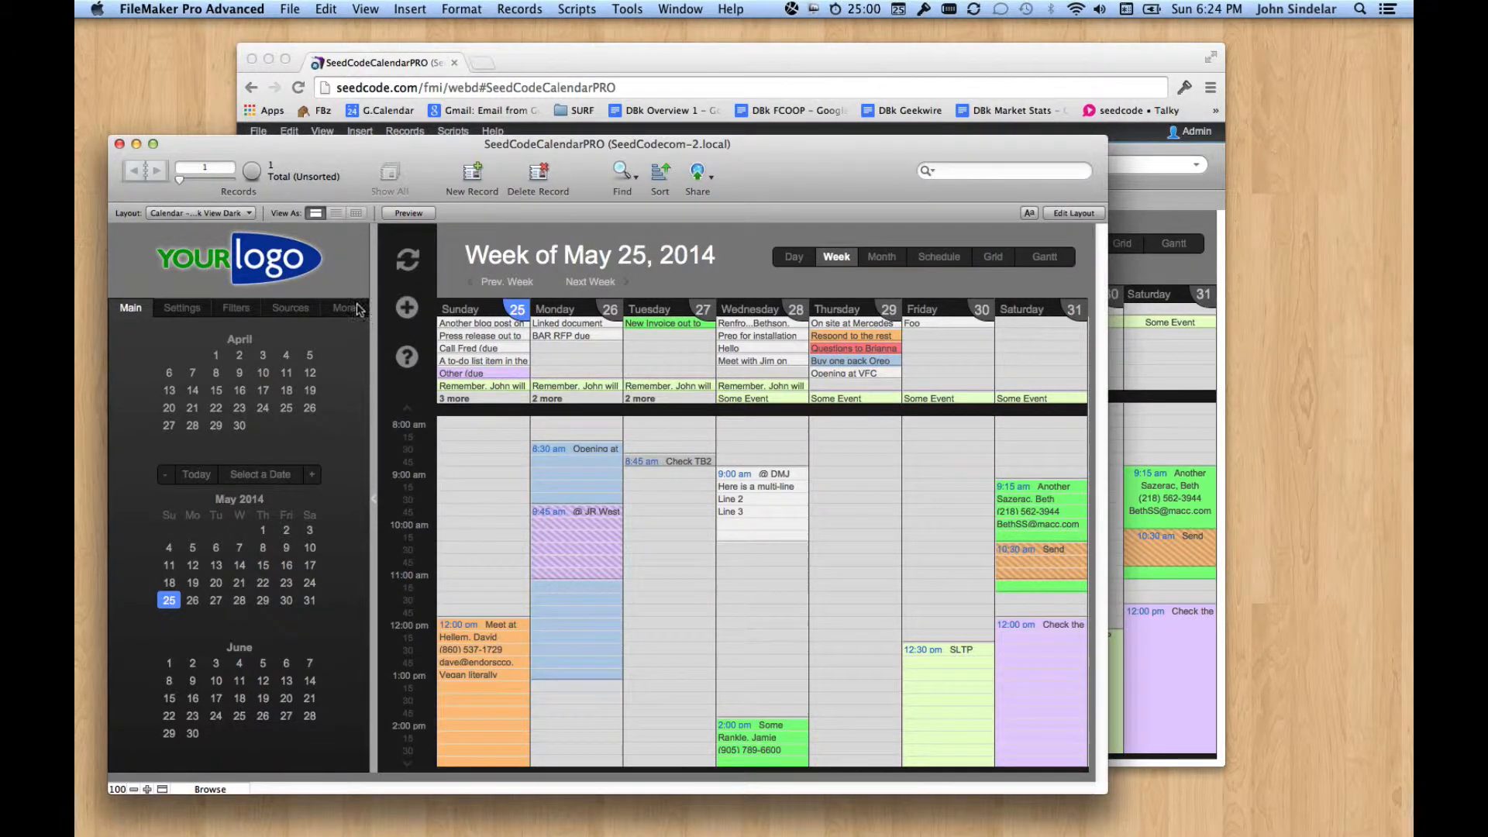
{"action": "left_click", "coordinate": [236, 214]}
{"action": "mouse_move", "coordinate": [263, 264]}
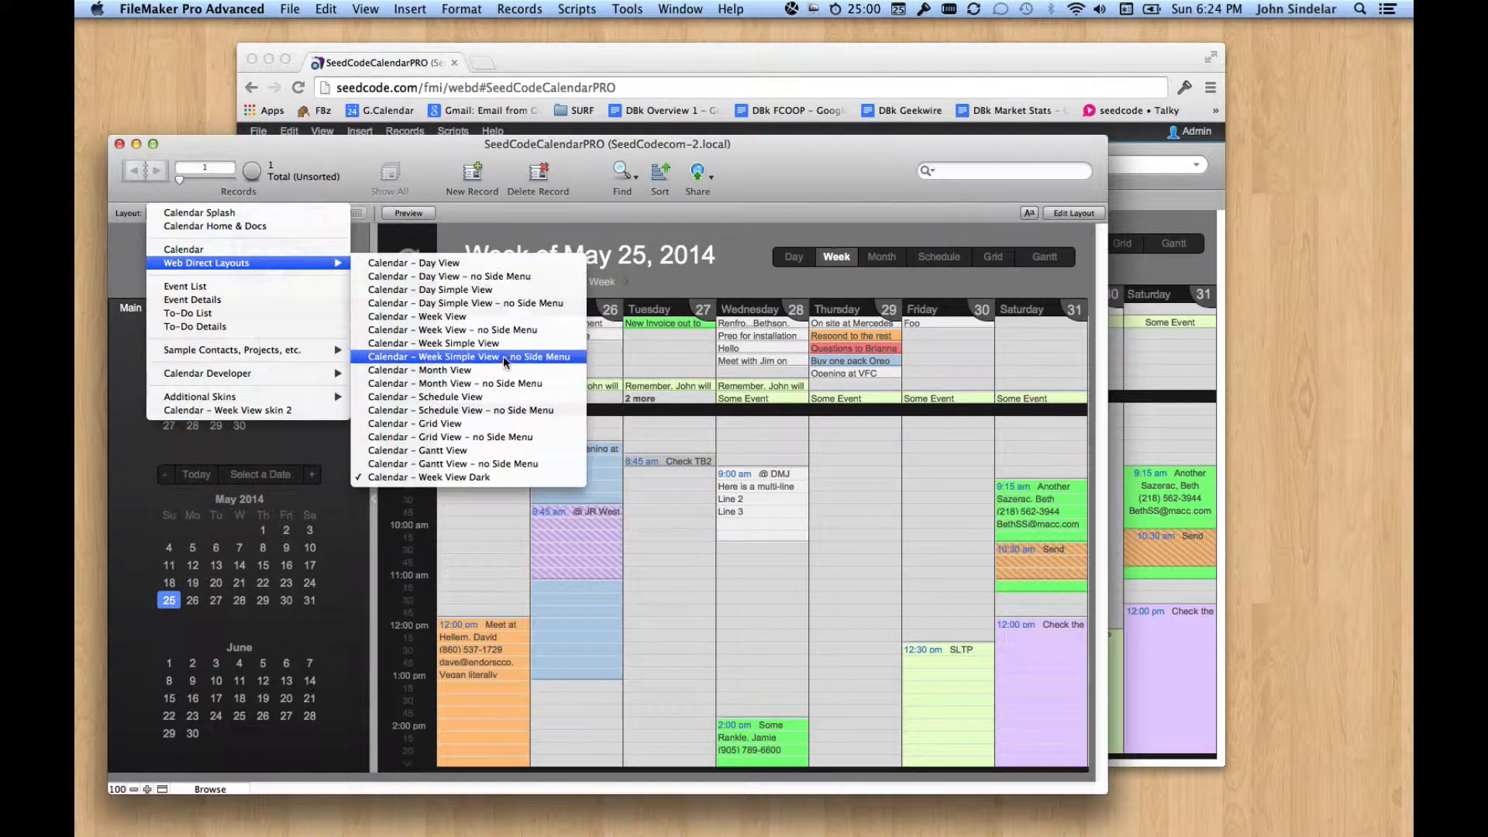
{"action": "left_click", "coordinate": [520, 318]}
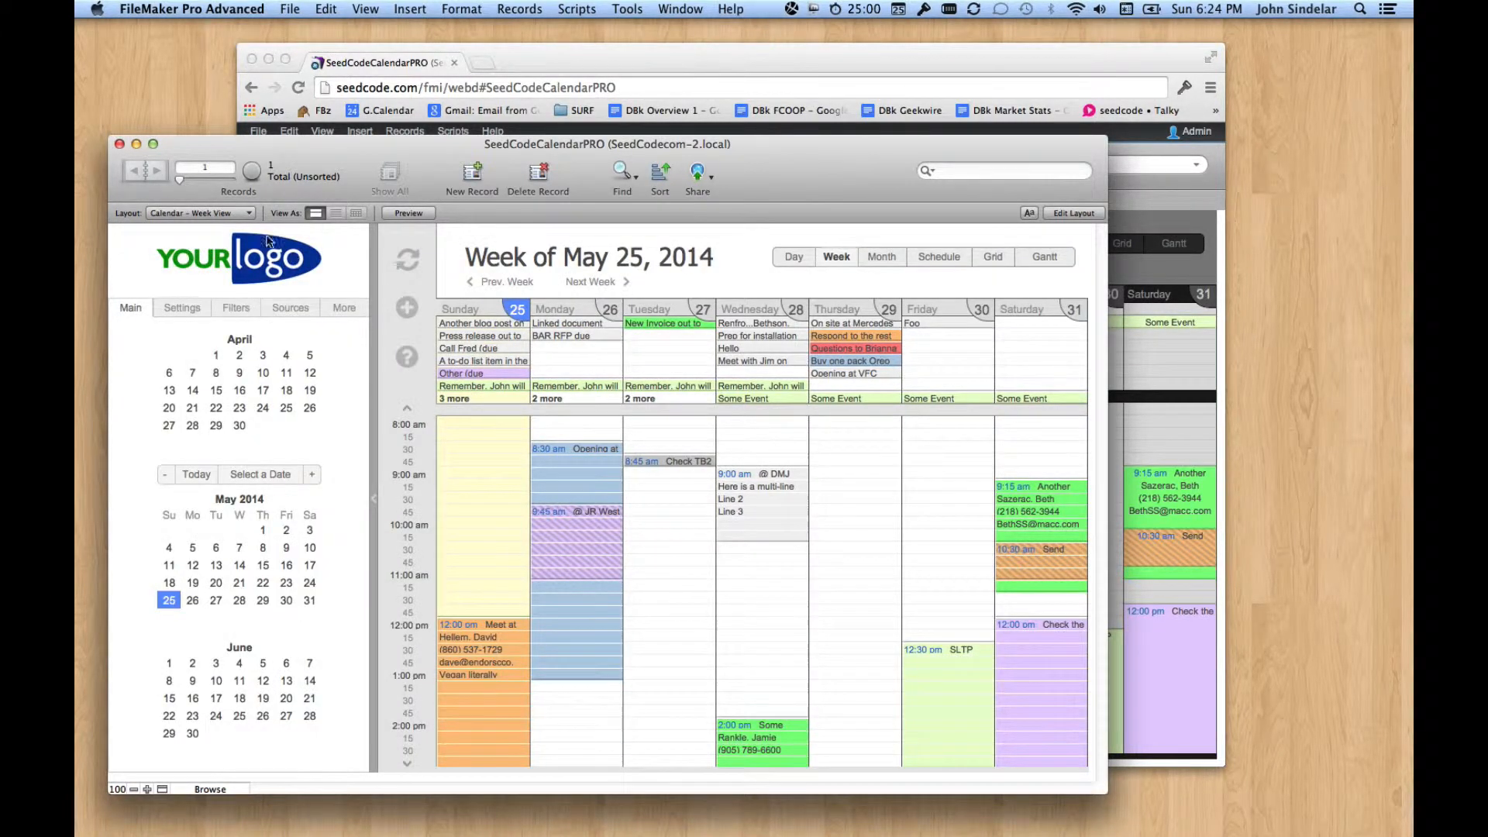
Return to the Calendar - Week View Dark layout in the Web Direct Layouts
{"action": "left_click", "coordinate": [221, 214]}
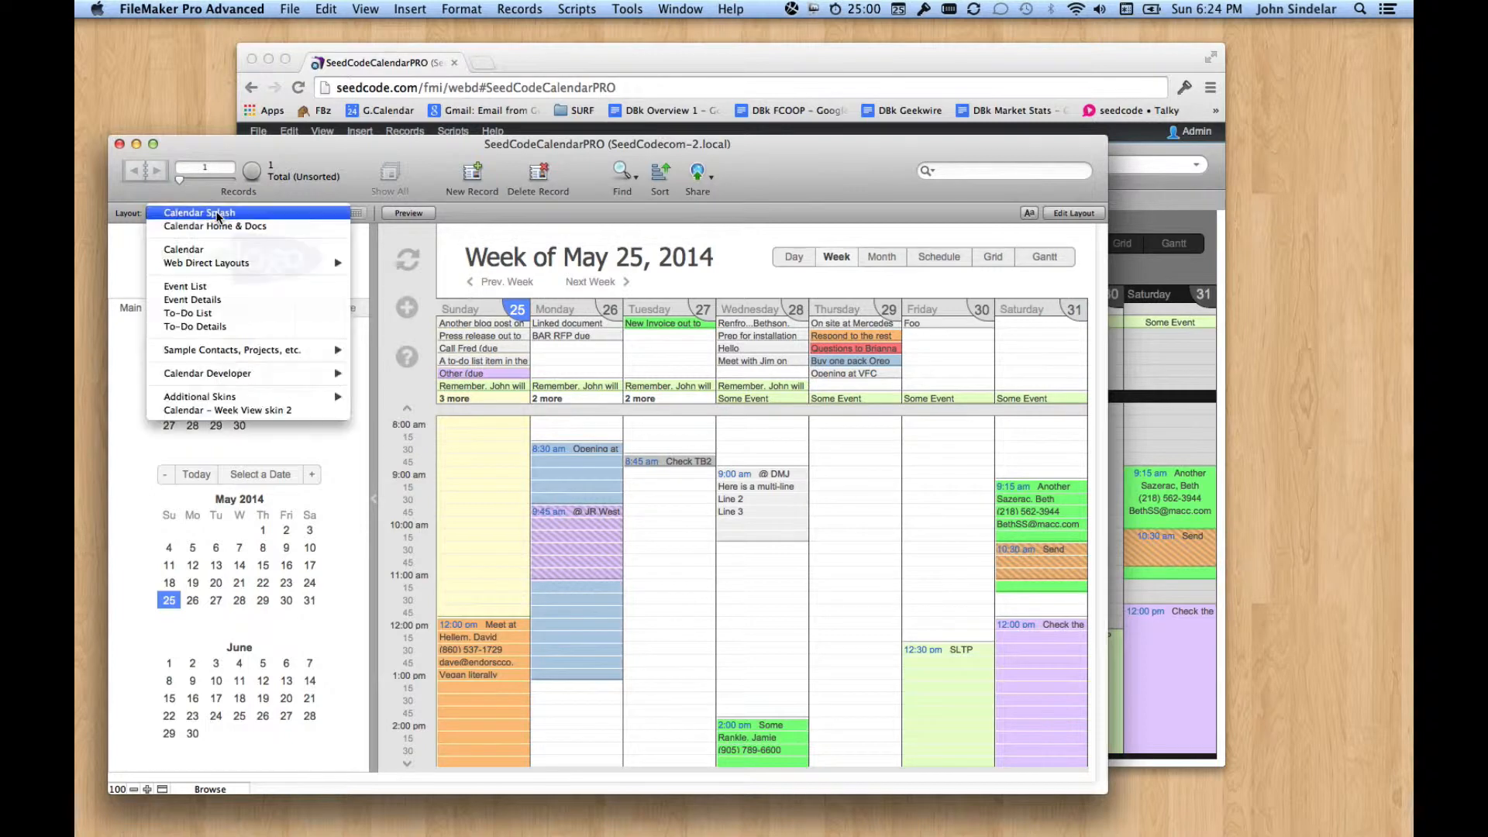
{"action": "mouse_move", "coordinate": [304, 265]}
{"action": "left_click", "coordinate": [609, 425]}
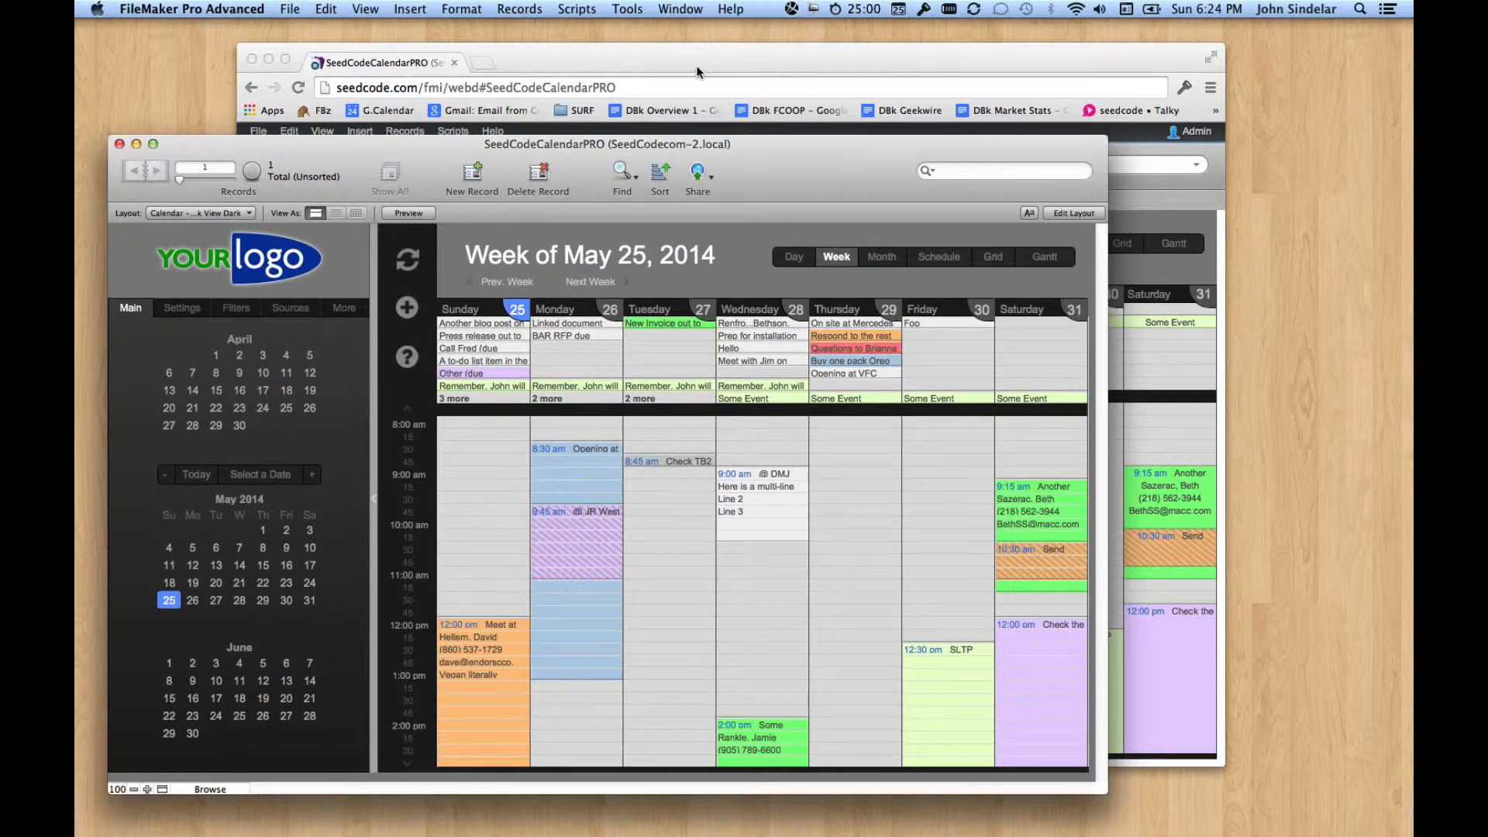
Open the Calendar - Week View Dark layout in Layout mode and check the sidebar's Settings and Main tabs
{"action": "left_click", "coordinate": [738, 70]}
{"action": "left_click", "coordinate": [169, 252]}
{"action": "key", "text": "super+l"}
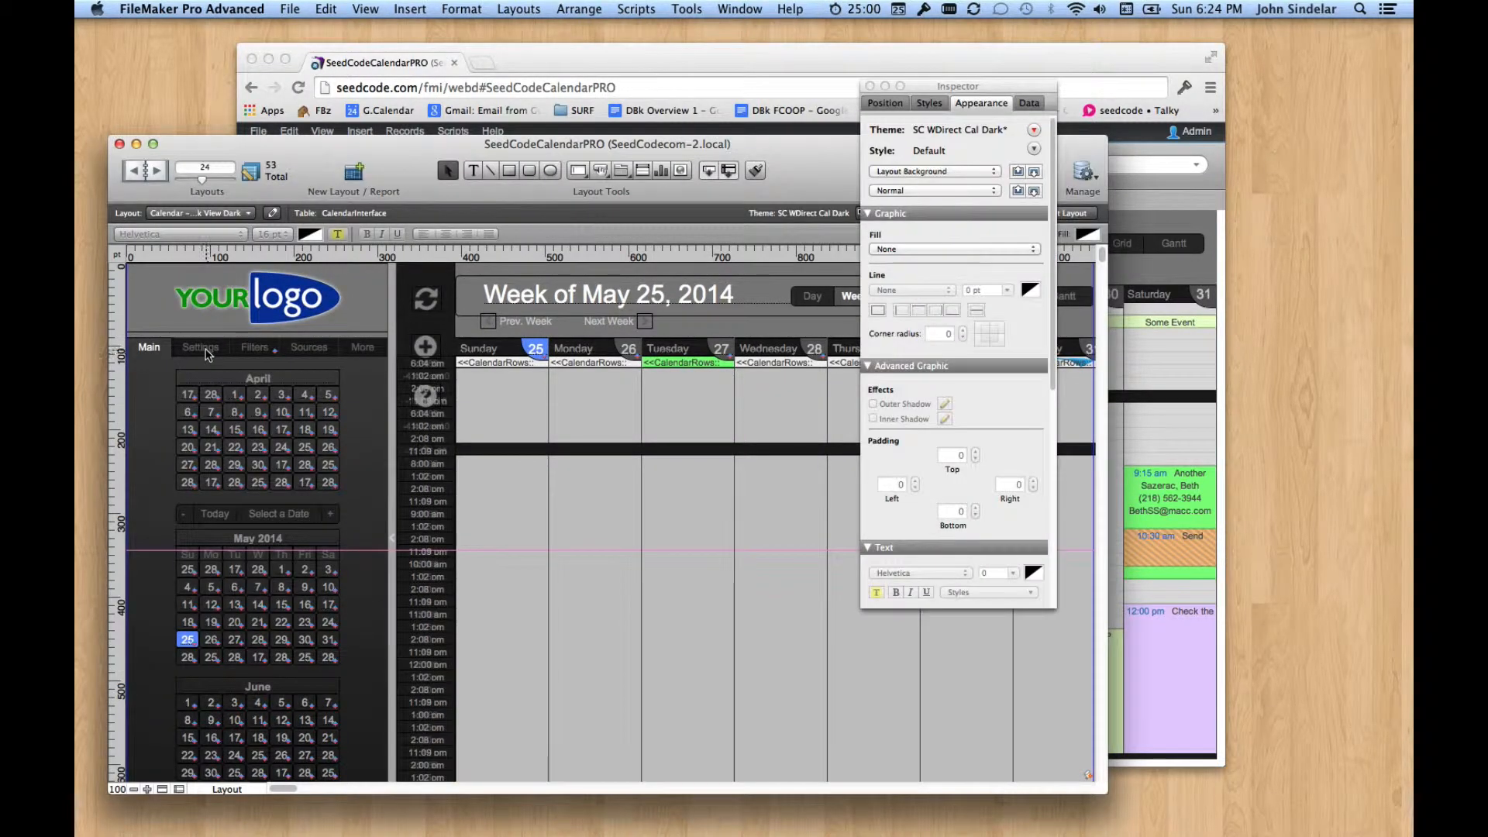
{"action": "left_click", "coordinate": [205, 349]}
{"action": "left_click", "coordinate": [152, 348]}
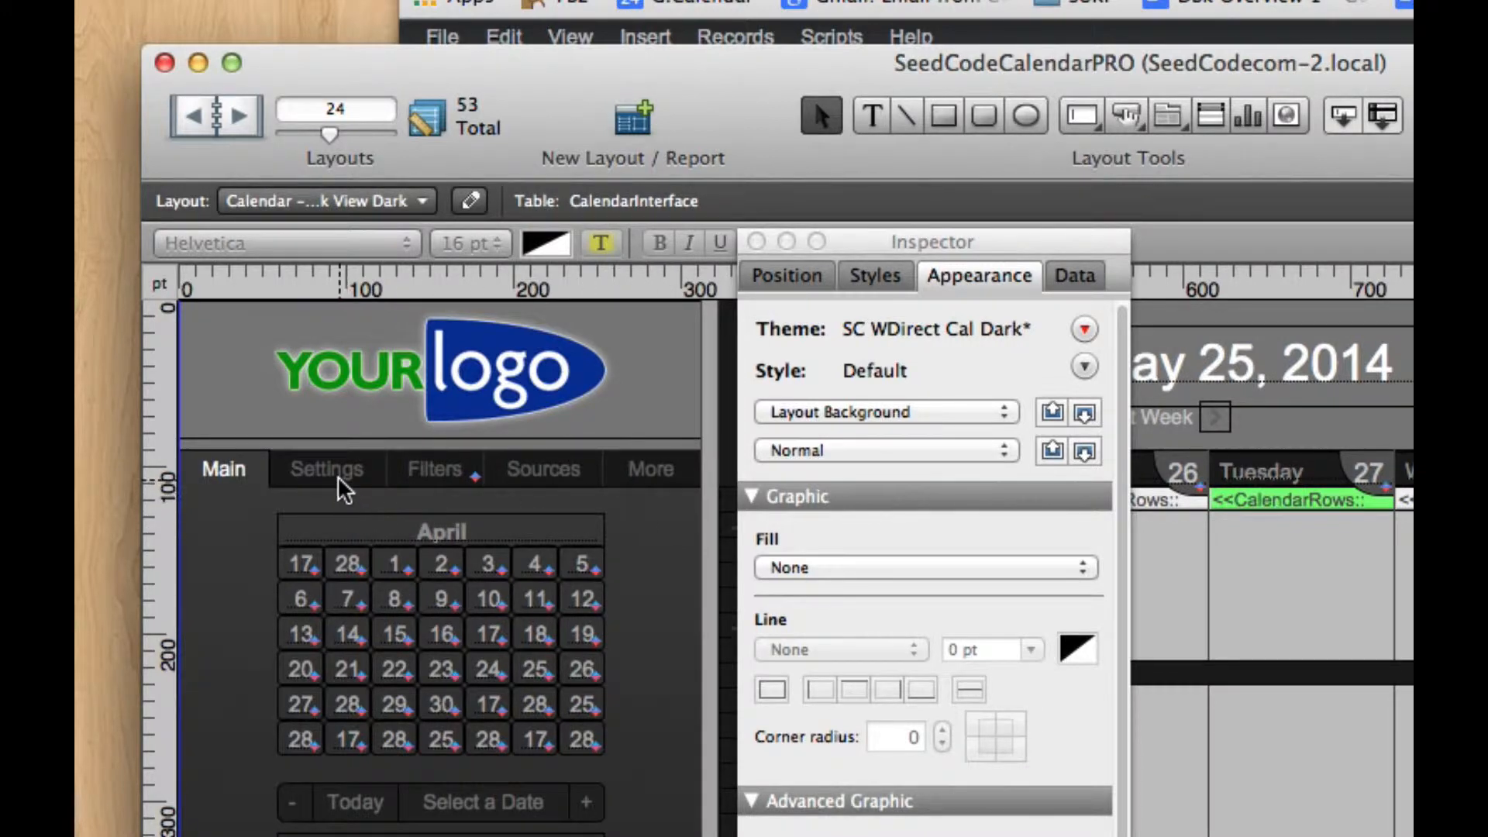
Save the changes to the SC WDirect Cal Dark theme, return to Browse mode and close the Inspector
{"action": "left_click", "coordinate": [1085, 329]}
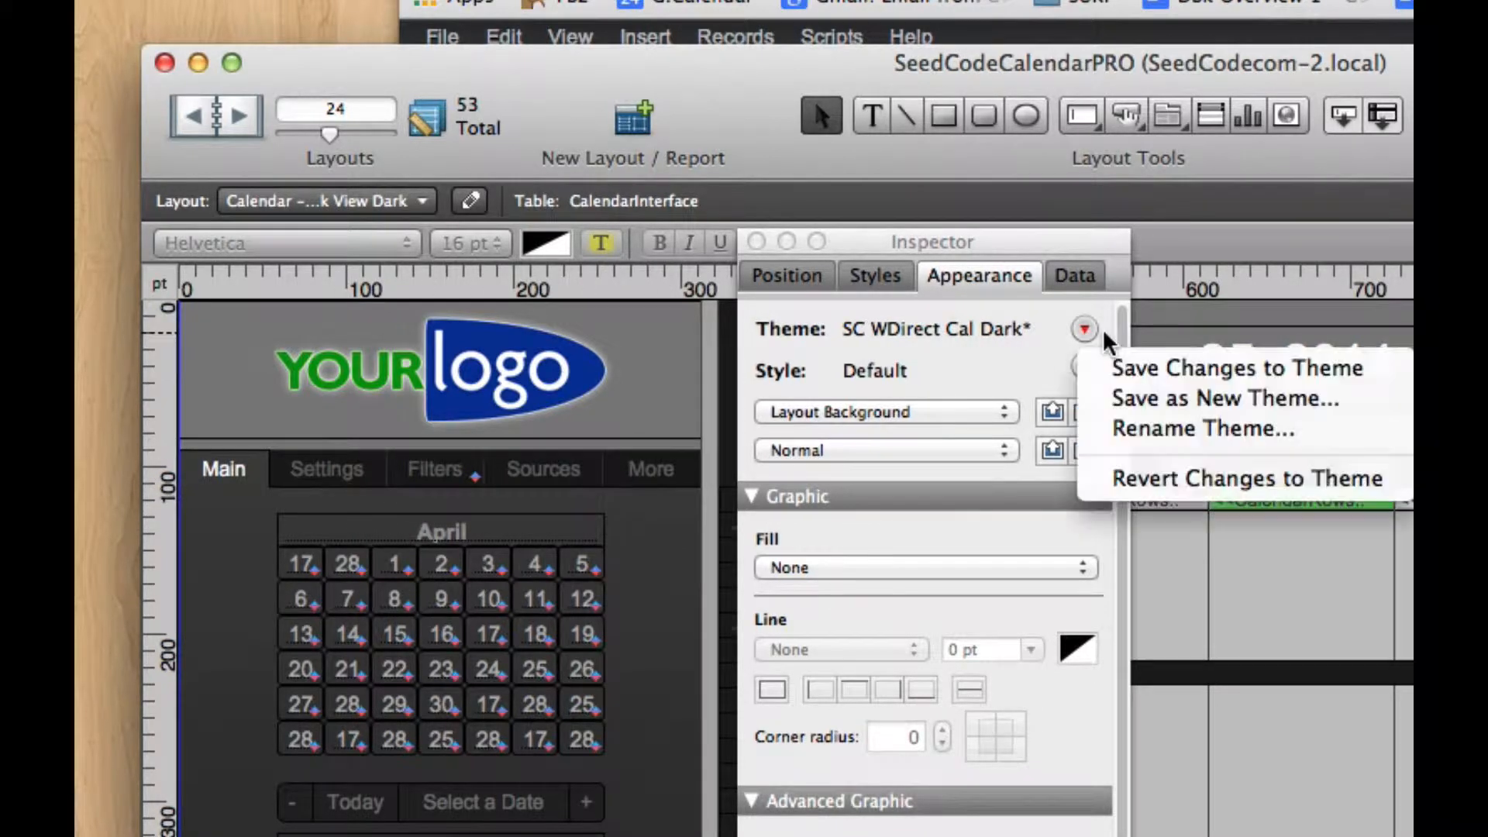
{"action": "left_click", "coordinate": [1198, 366]}
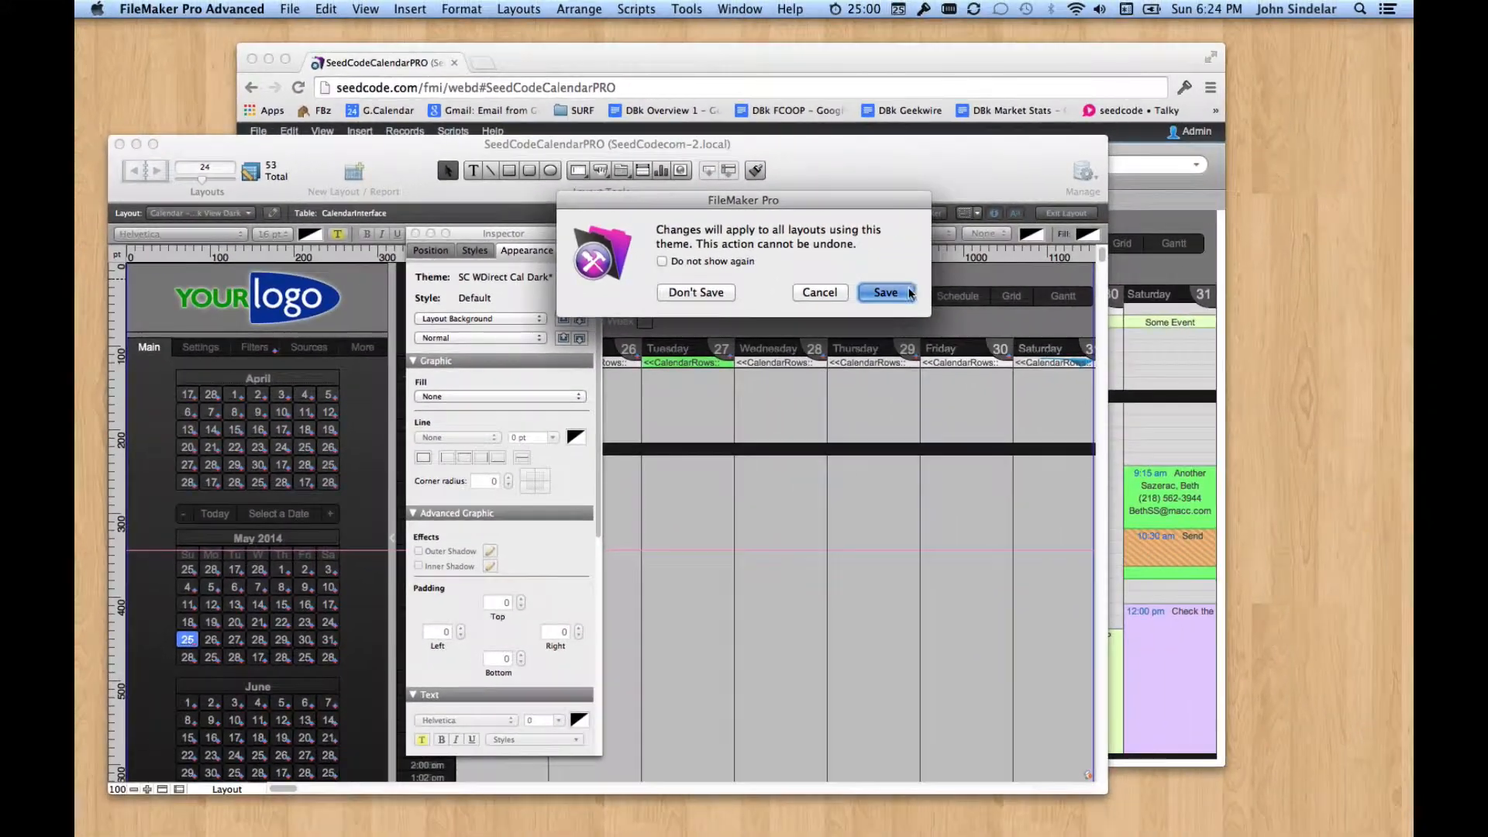
{"action": "left_click", "coordinate": [1003, 300]}
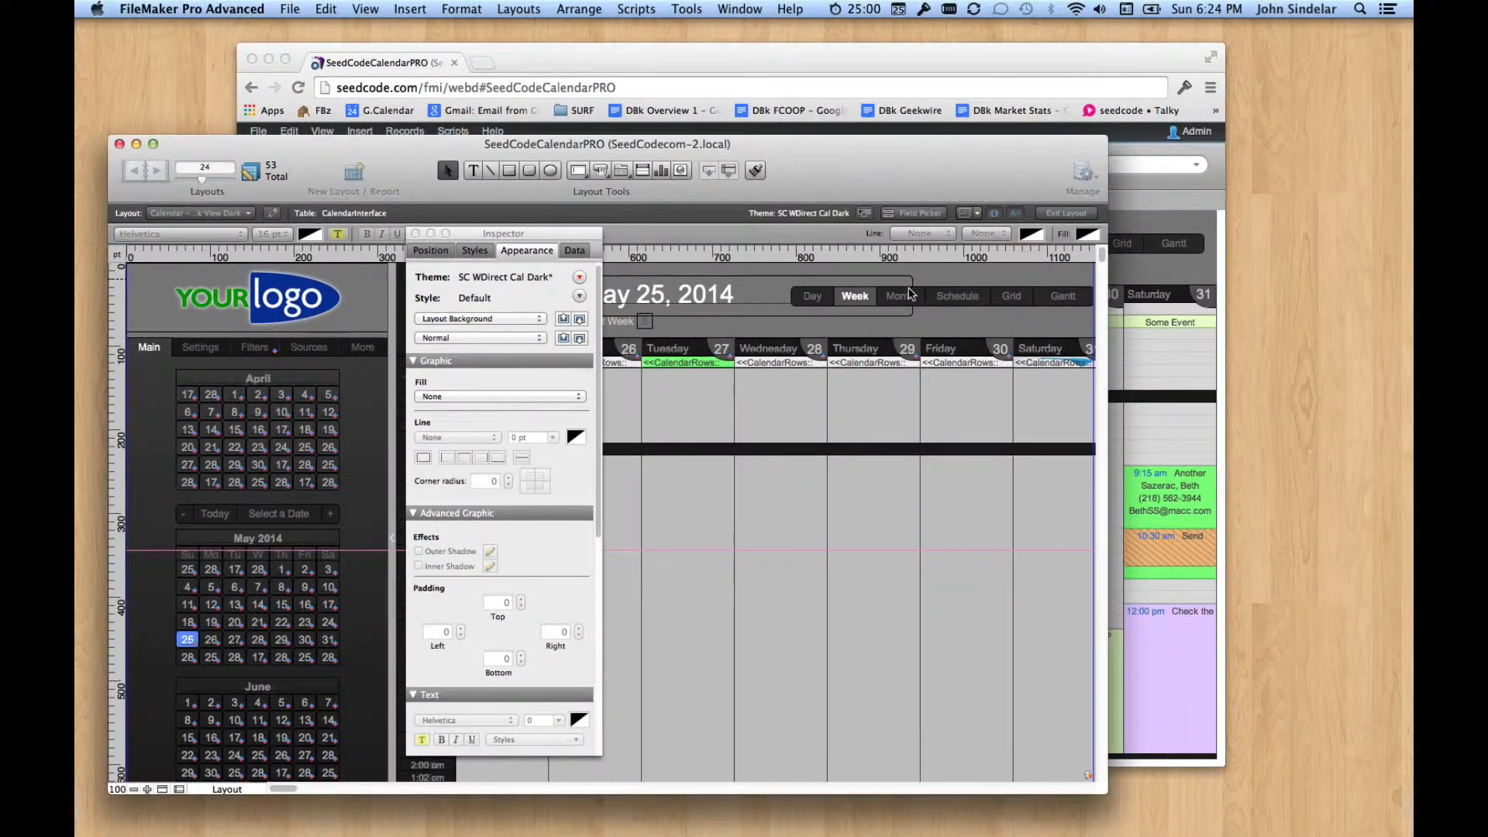
{"action": "key", "text": "super+b"}
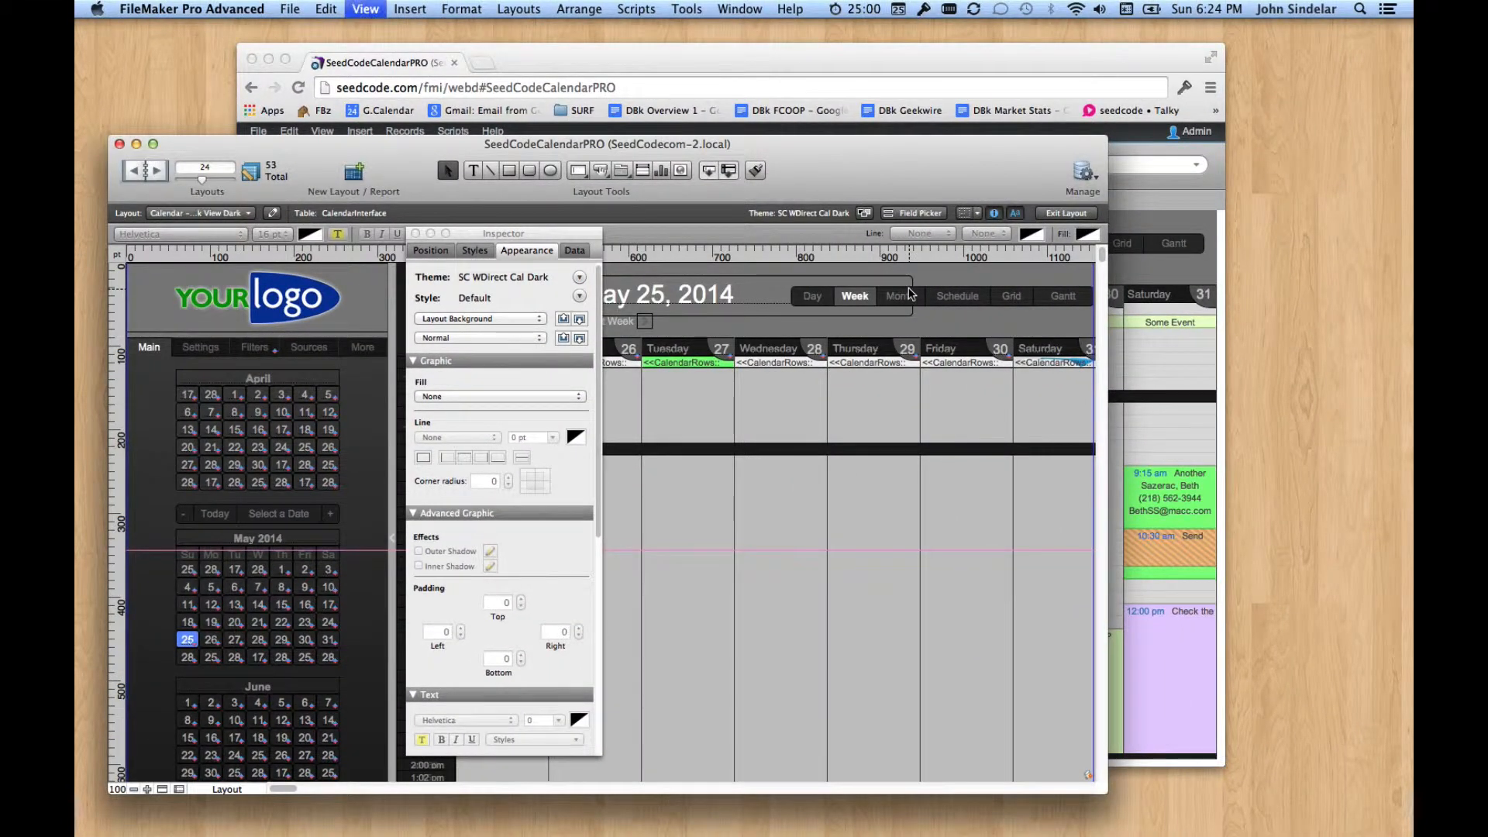
{"action": "left_click_drag", "start_coordinate": [834, 179], "coordinate": [829, 174]}
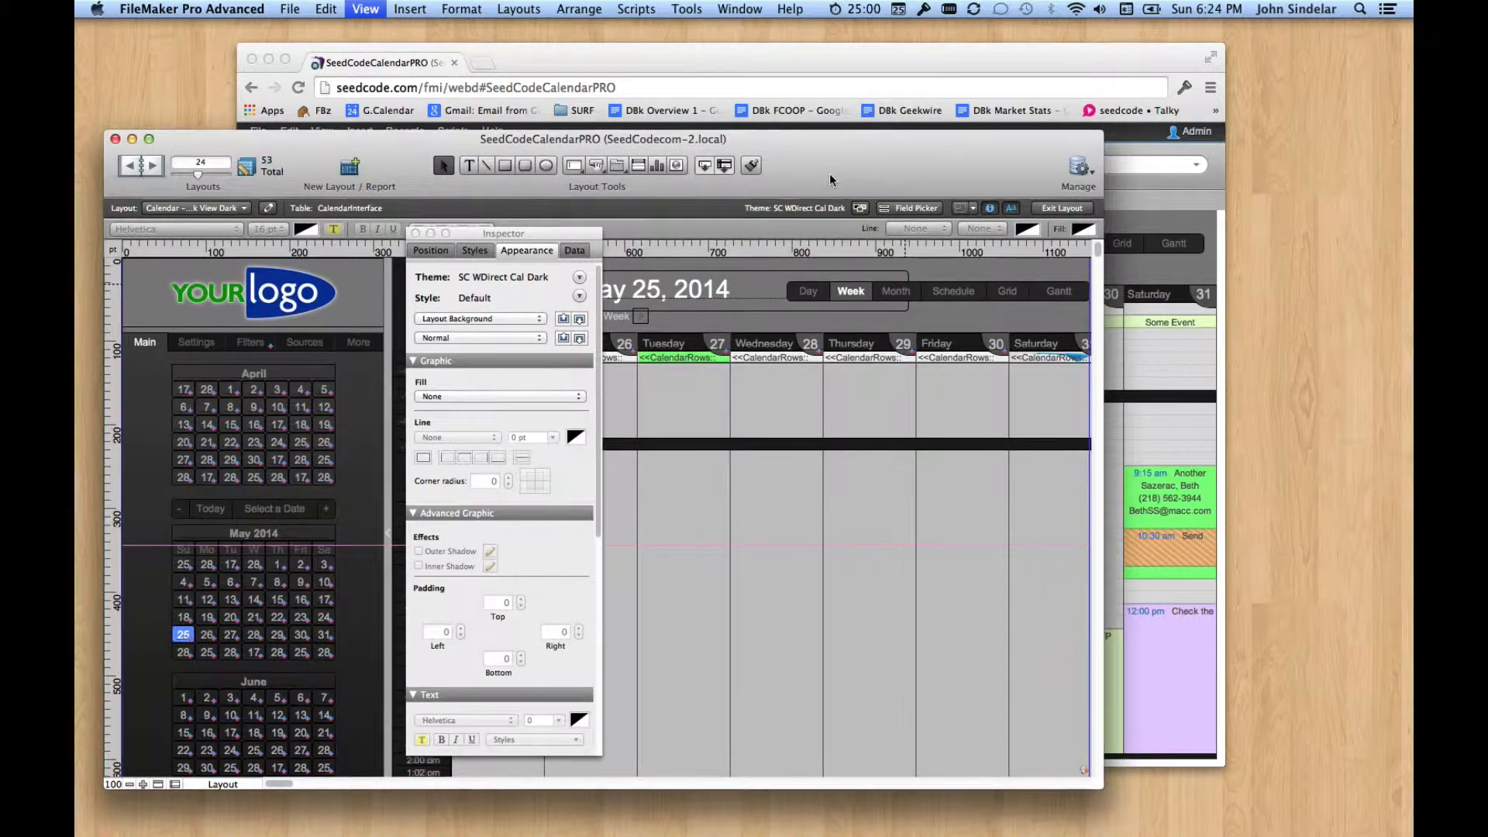
{"action": "key", "text": "super+b"}
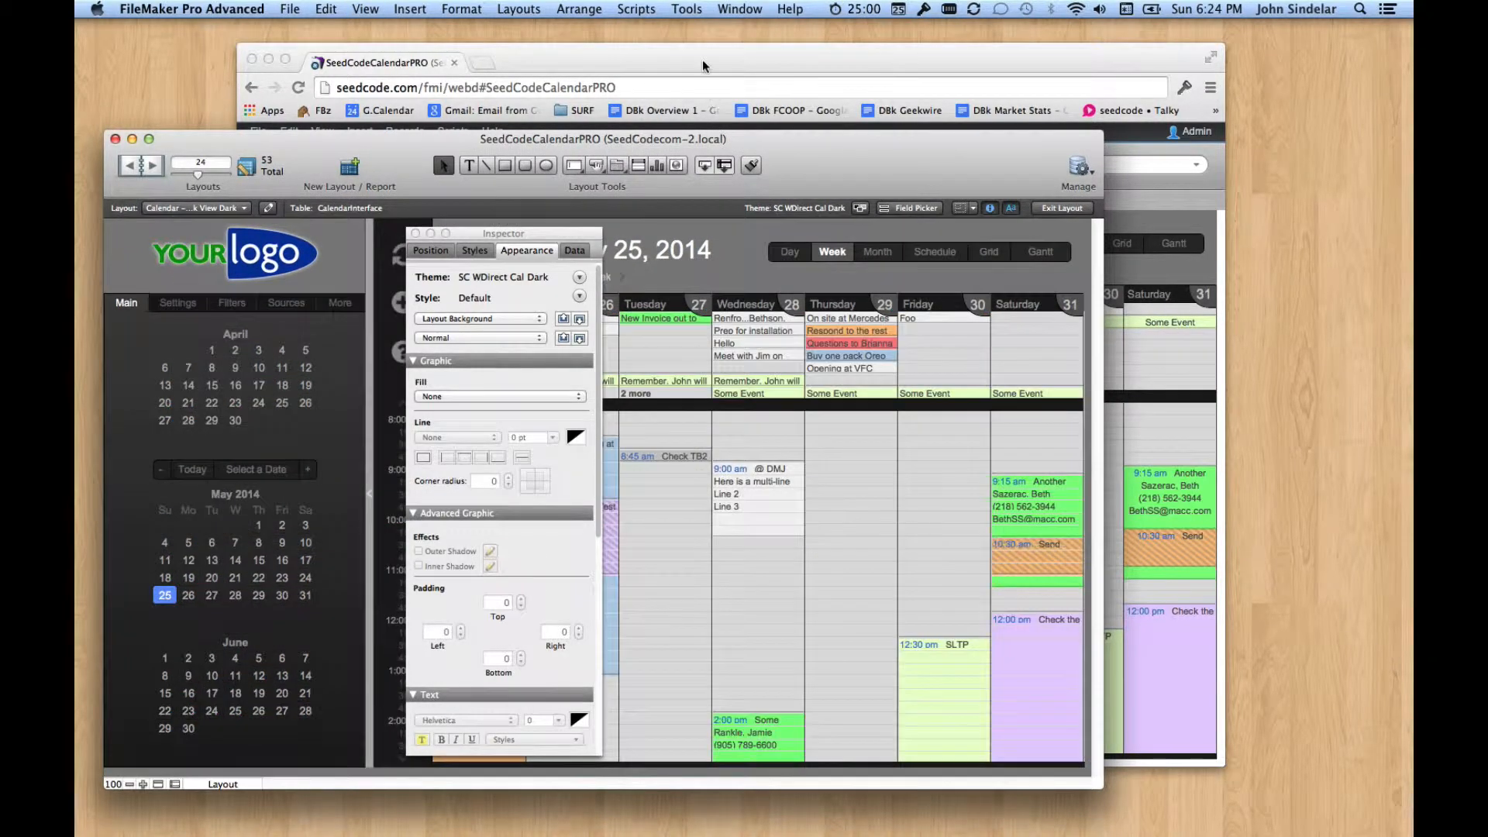
{"action": "left_click", "coordinate": [415, 233]}
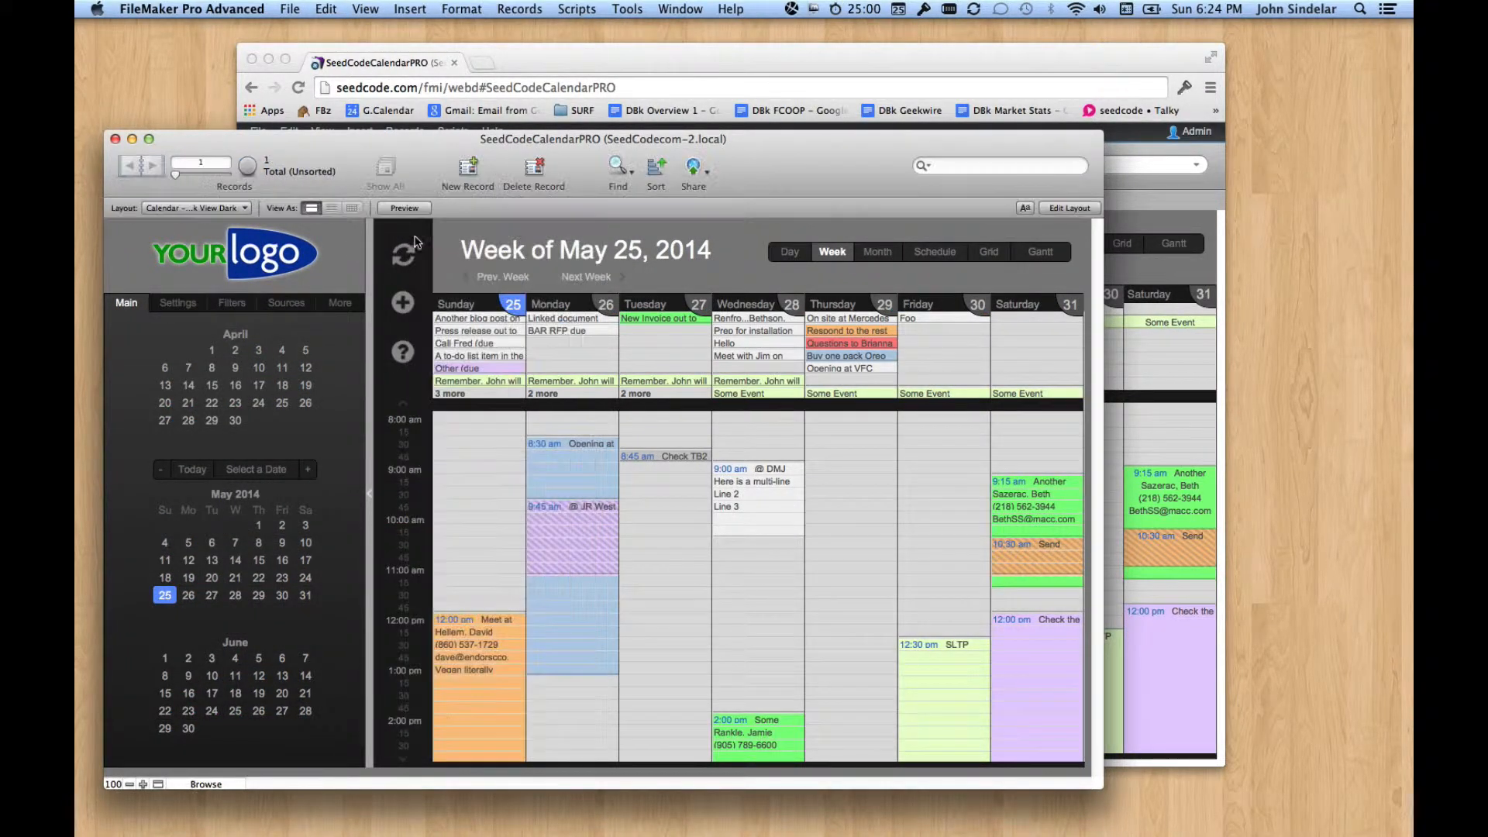
Switch to Chrome, refresh the web calendar and place its window beside FileMaker Pro's sidebar
{"action": "left_click_drag", "start_coordinate": [728, 52], "coordinate": [867, 32]}
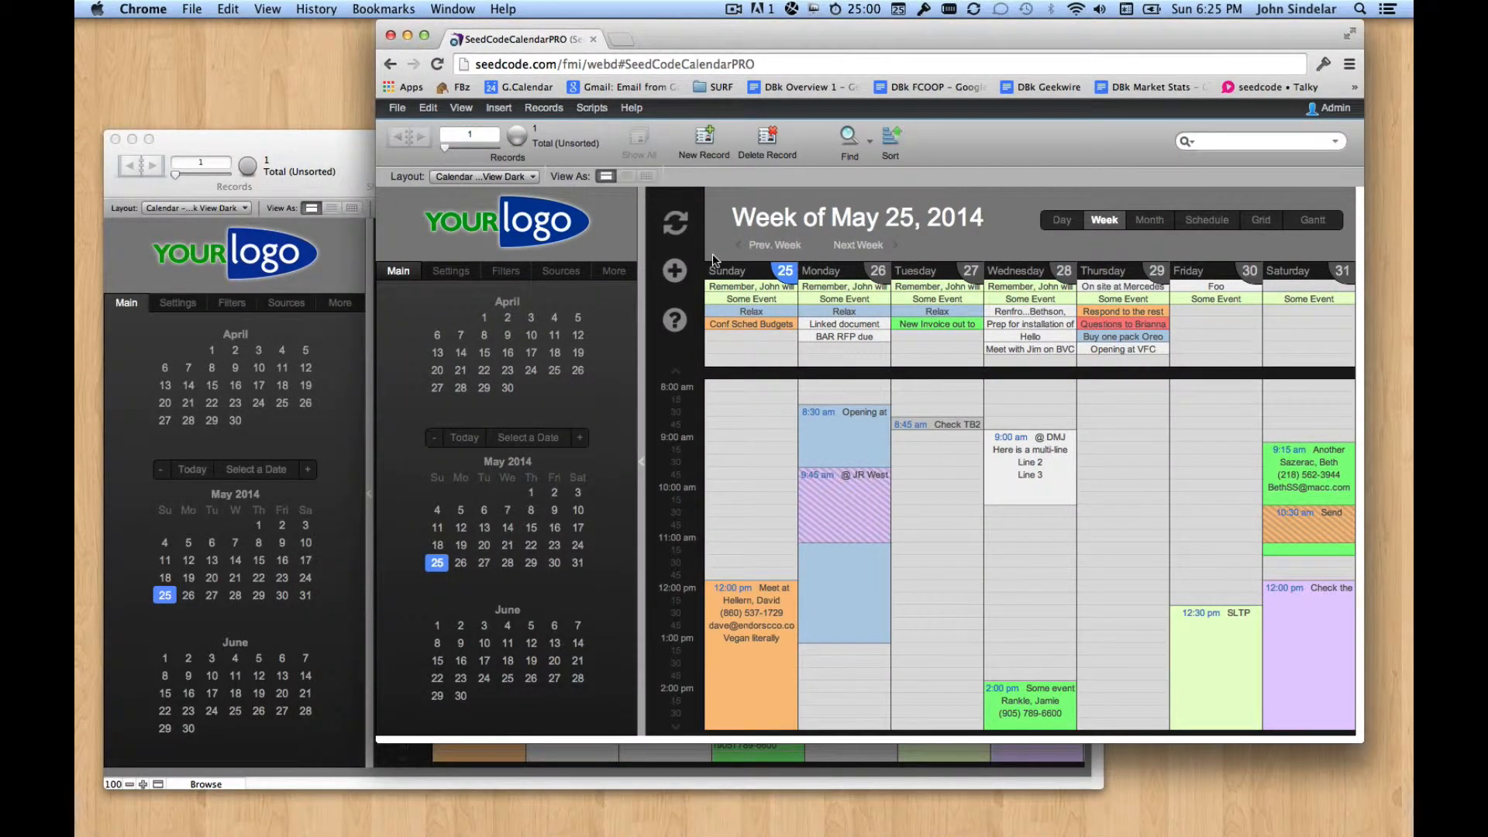
{"action": "left_click", "coordinate": [671, 225]}
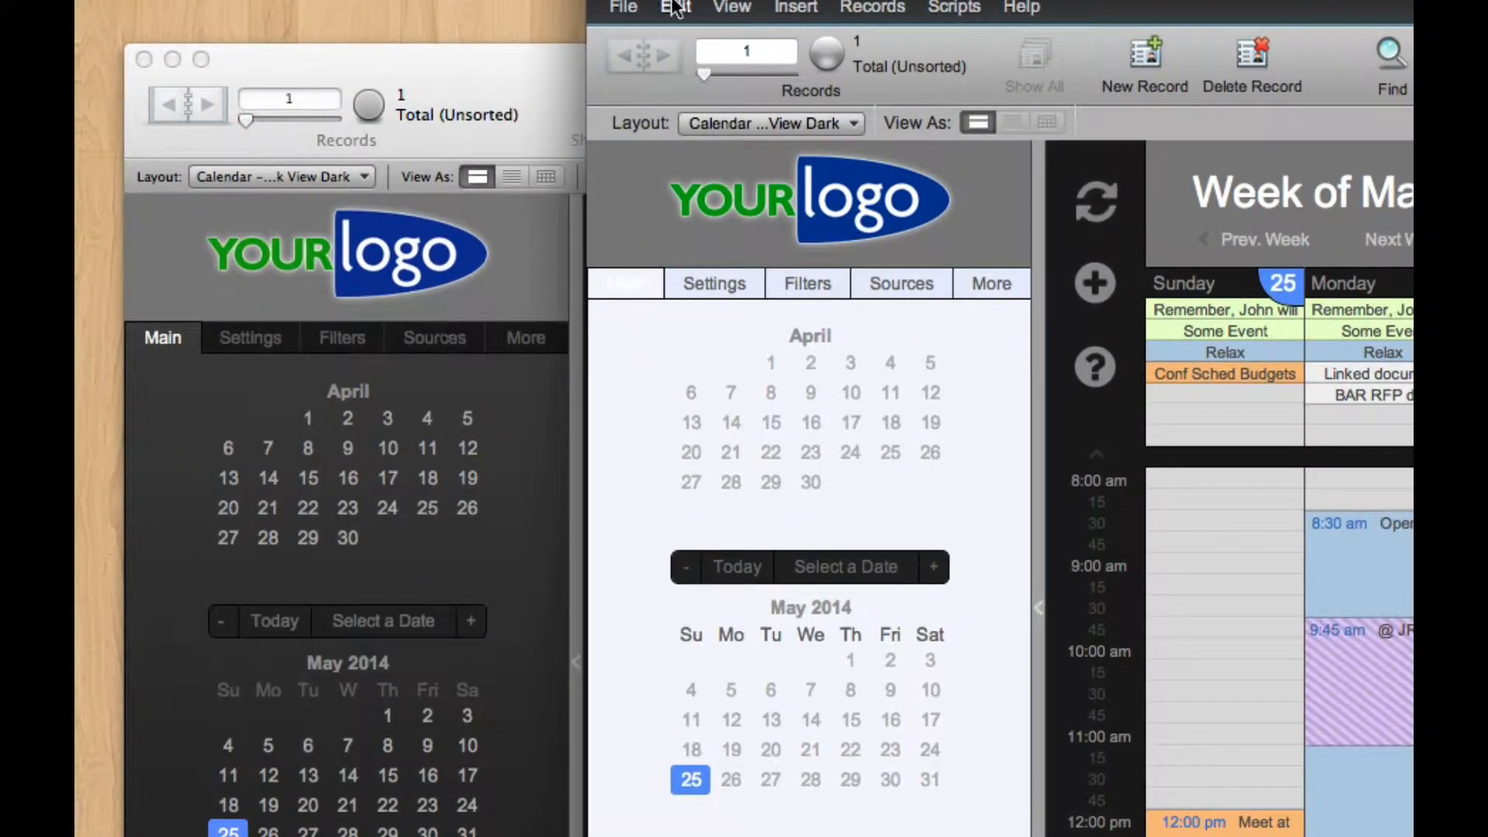
{"action": "left_click_drag", "start_coordinate": [679, 0], "coordinate": [653, 6]}
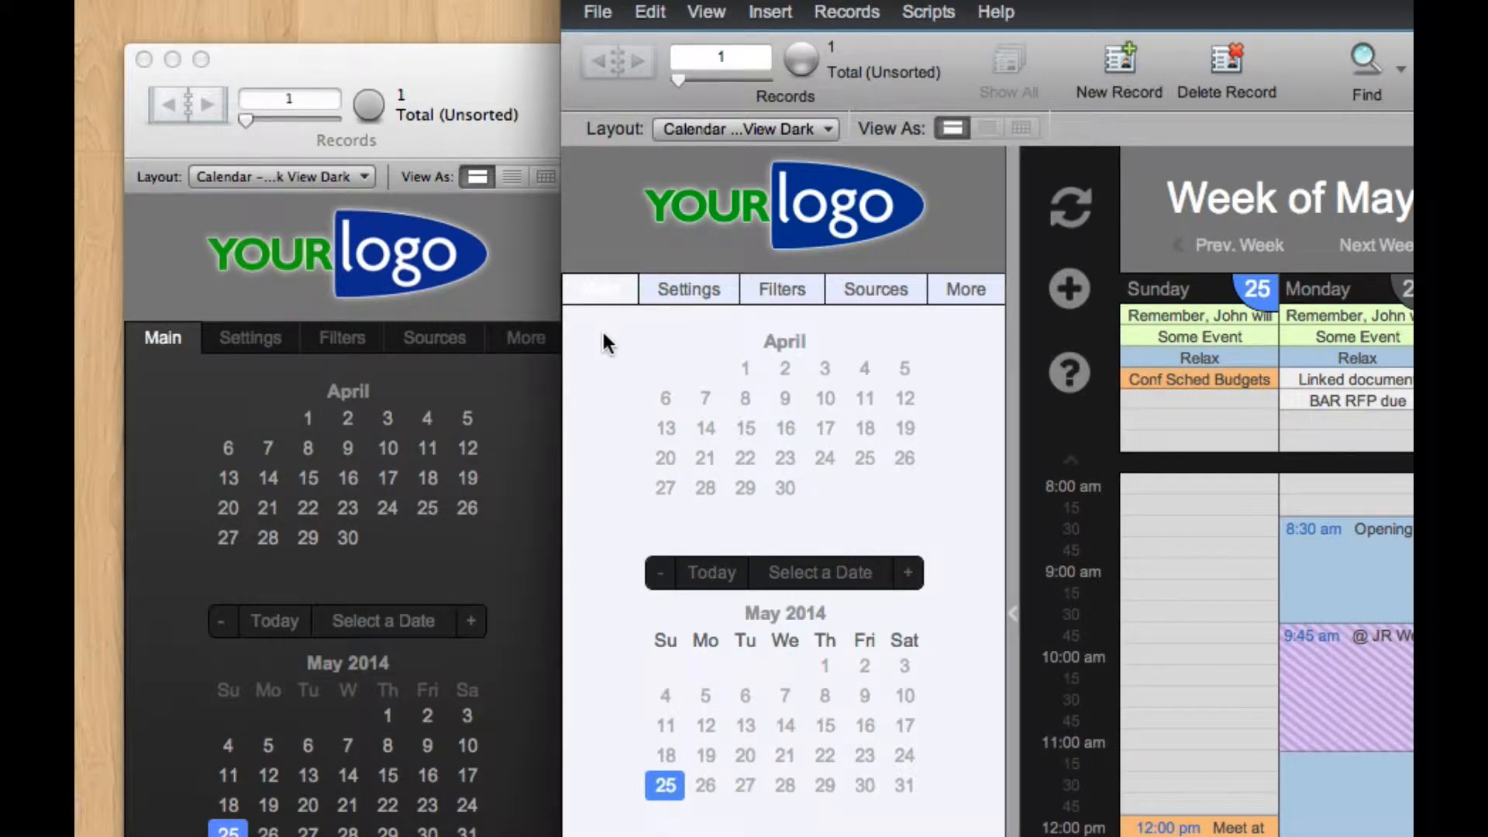
In FileMaker Pro's Layout mode, set the active sidebar tab's first gradient colour to 24% brightness and save the change to the Sidebar Tabs style
{"action": "left_click", "coordinate": [482, 229]}
{"action": "key", "text": "super+l"}
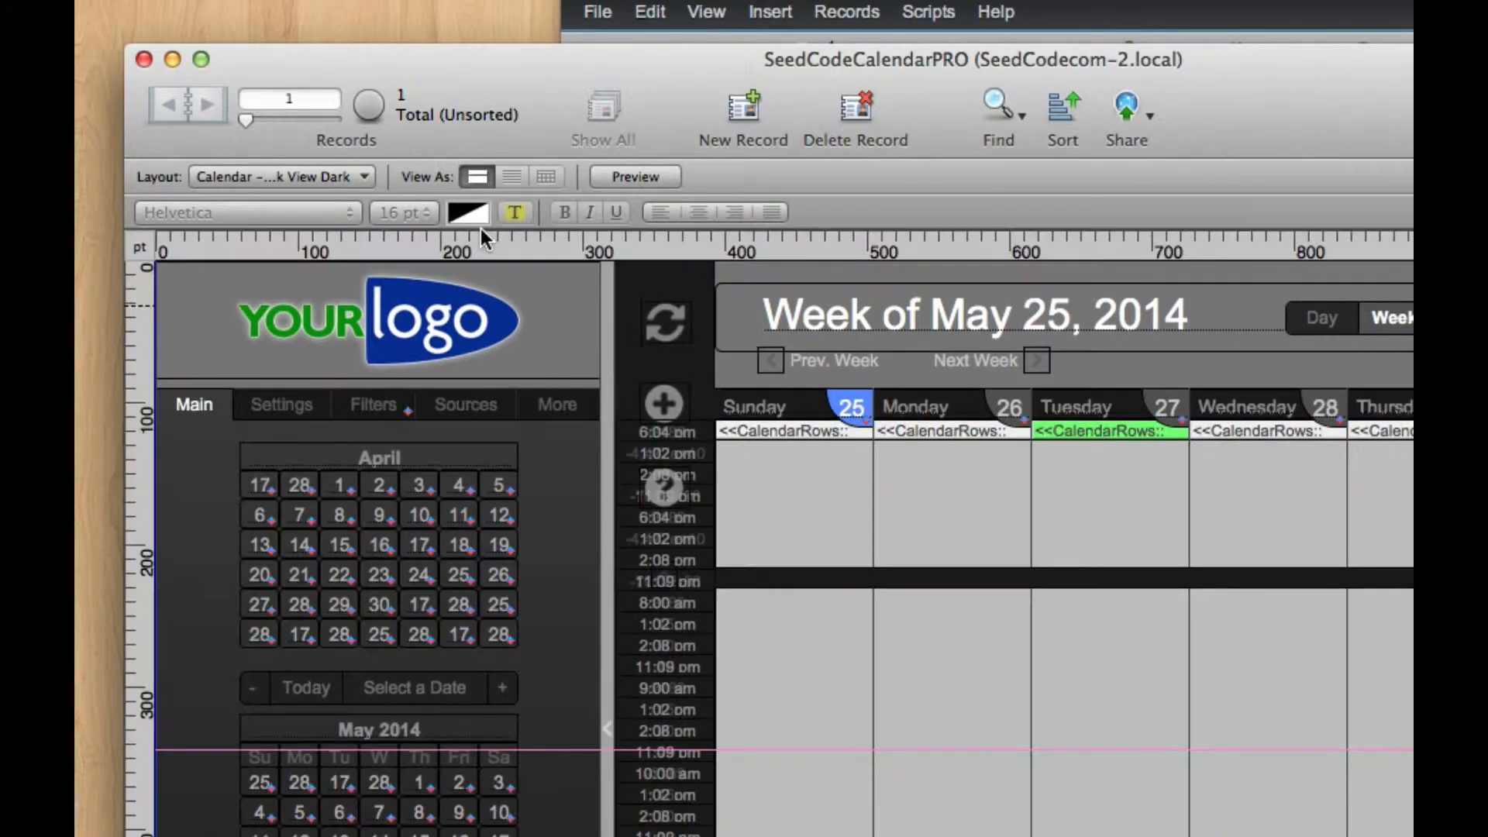
{"action": "left_click", "coordinate": [220, 411]}
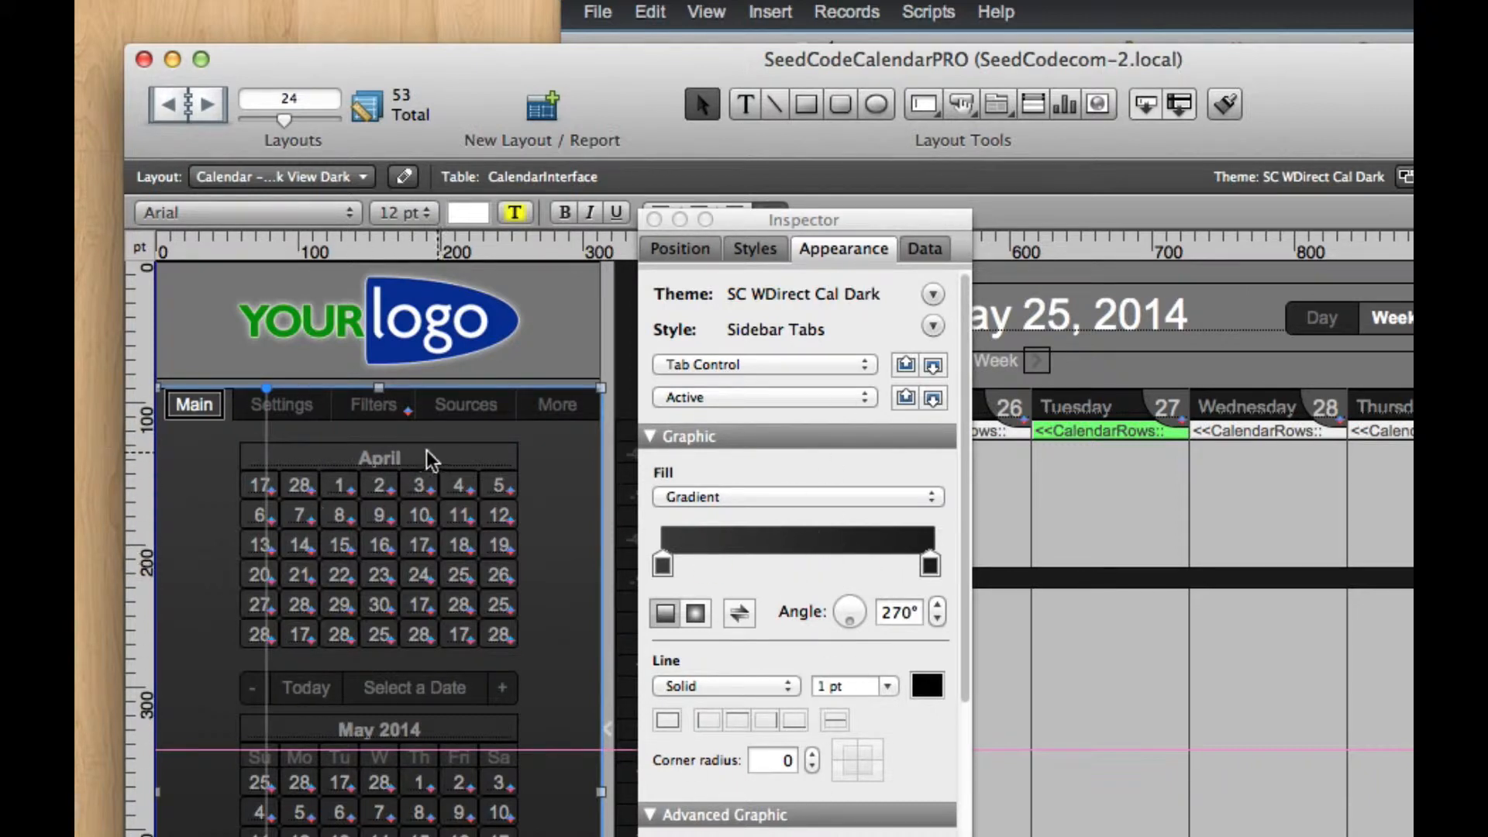
{"action": "left_click", "coordinate": [664, 568]}
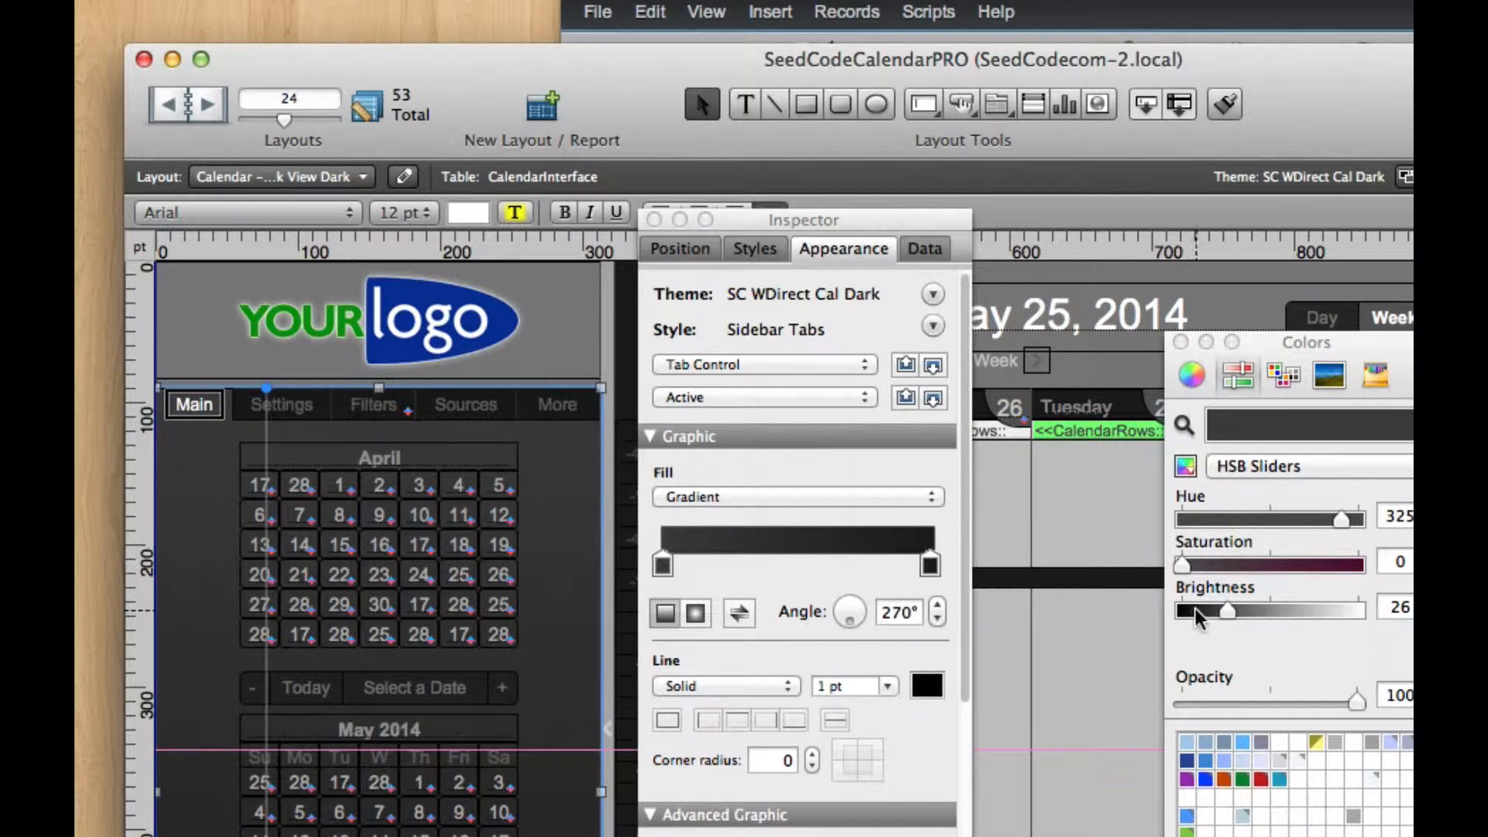
{"action": "left_click_drag", "start_coordinate": [1227, 612], "coordinate": [1223, 613]}
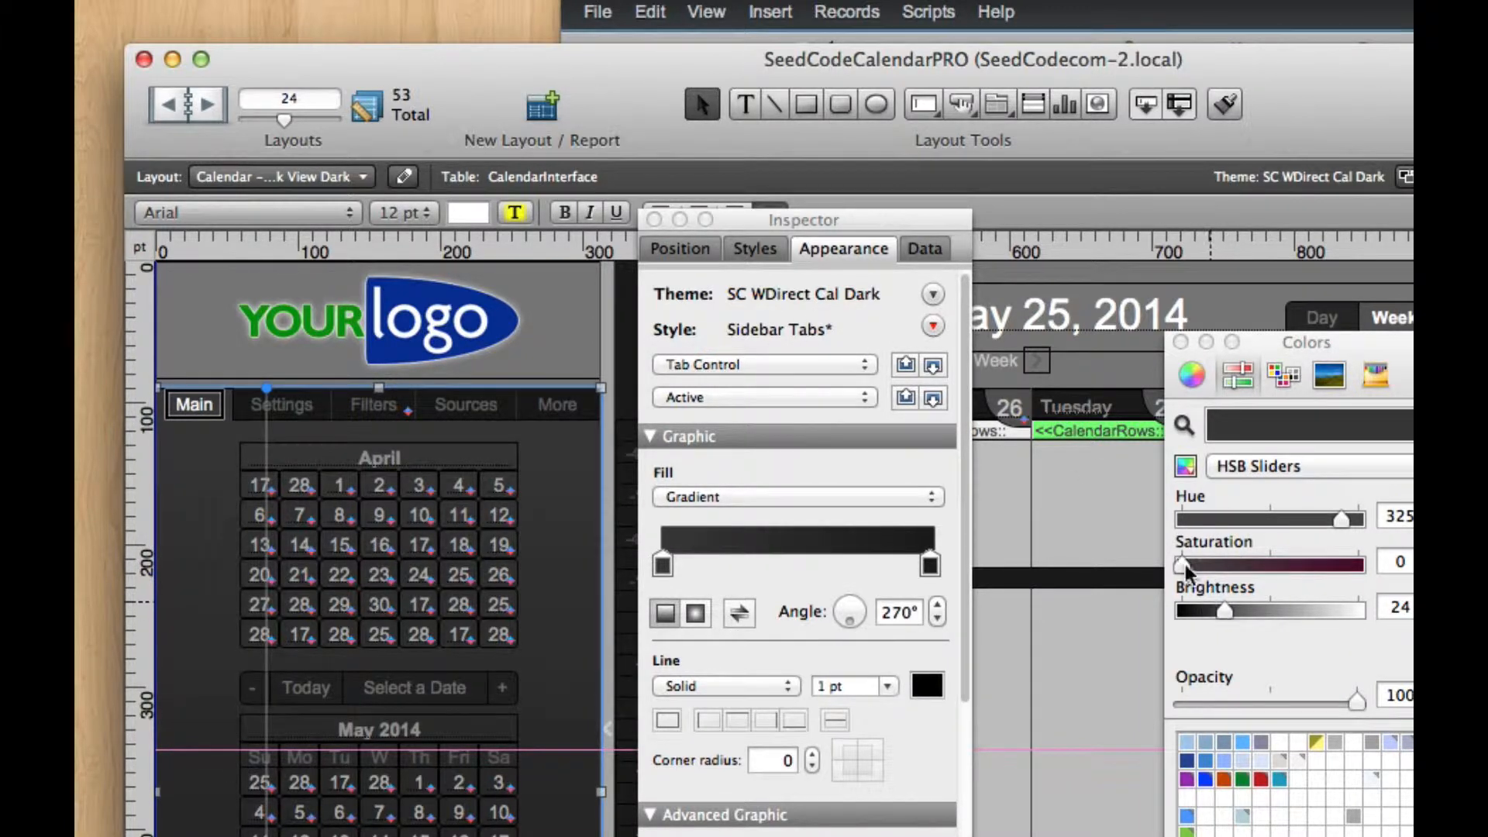
{"action": "left_click", "coordinate": [934, 327]}
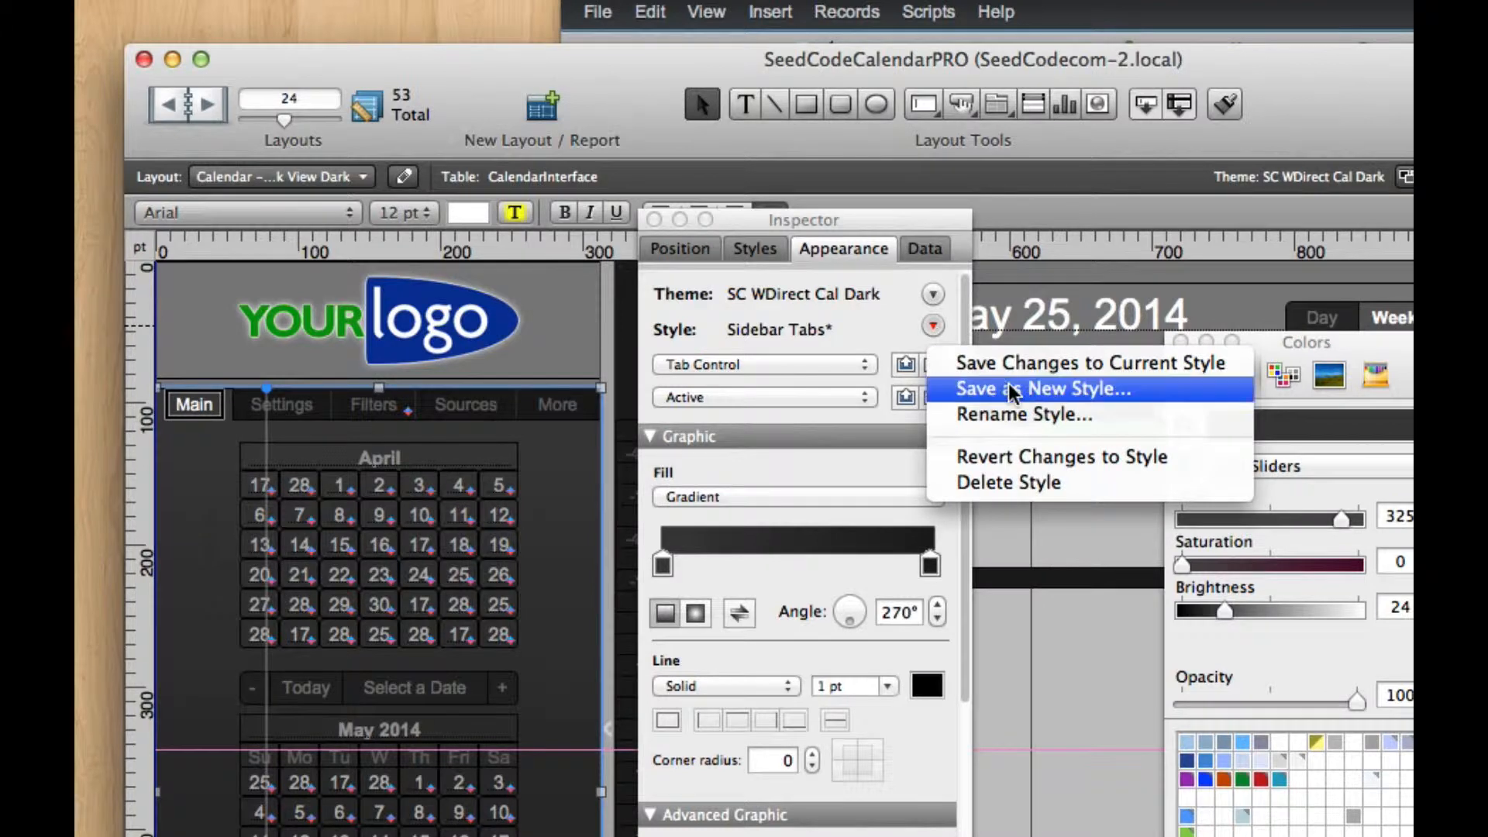
{"action": "left_click", "coordinate": [1008, 362]}
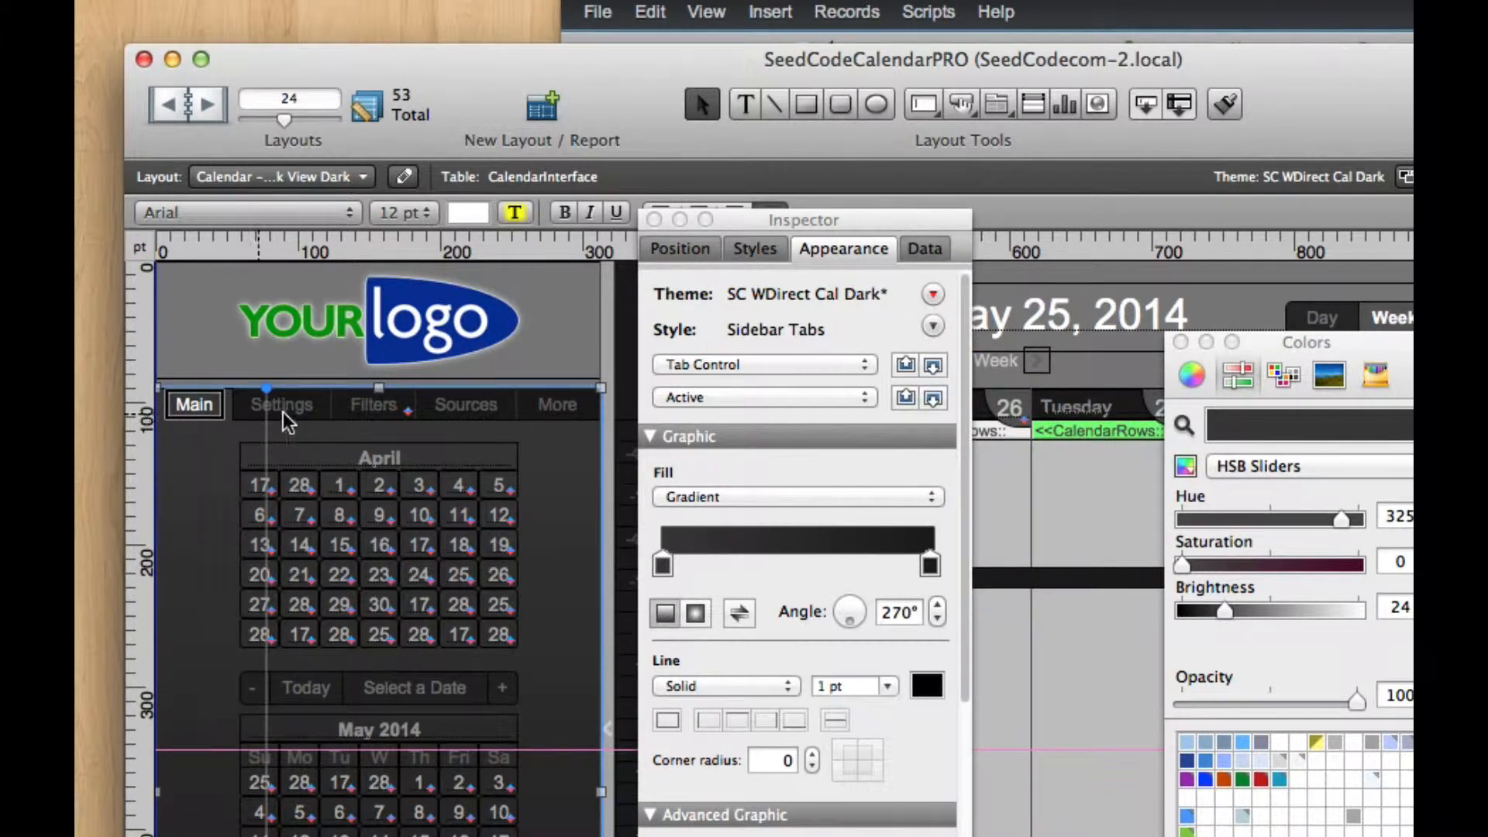
Set the sidebar tab control's inactive-state fill to 11% brightness and save the change to the Sidebar Tabs style
{"action": "left_click", "coordinate": [757, 399]}
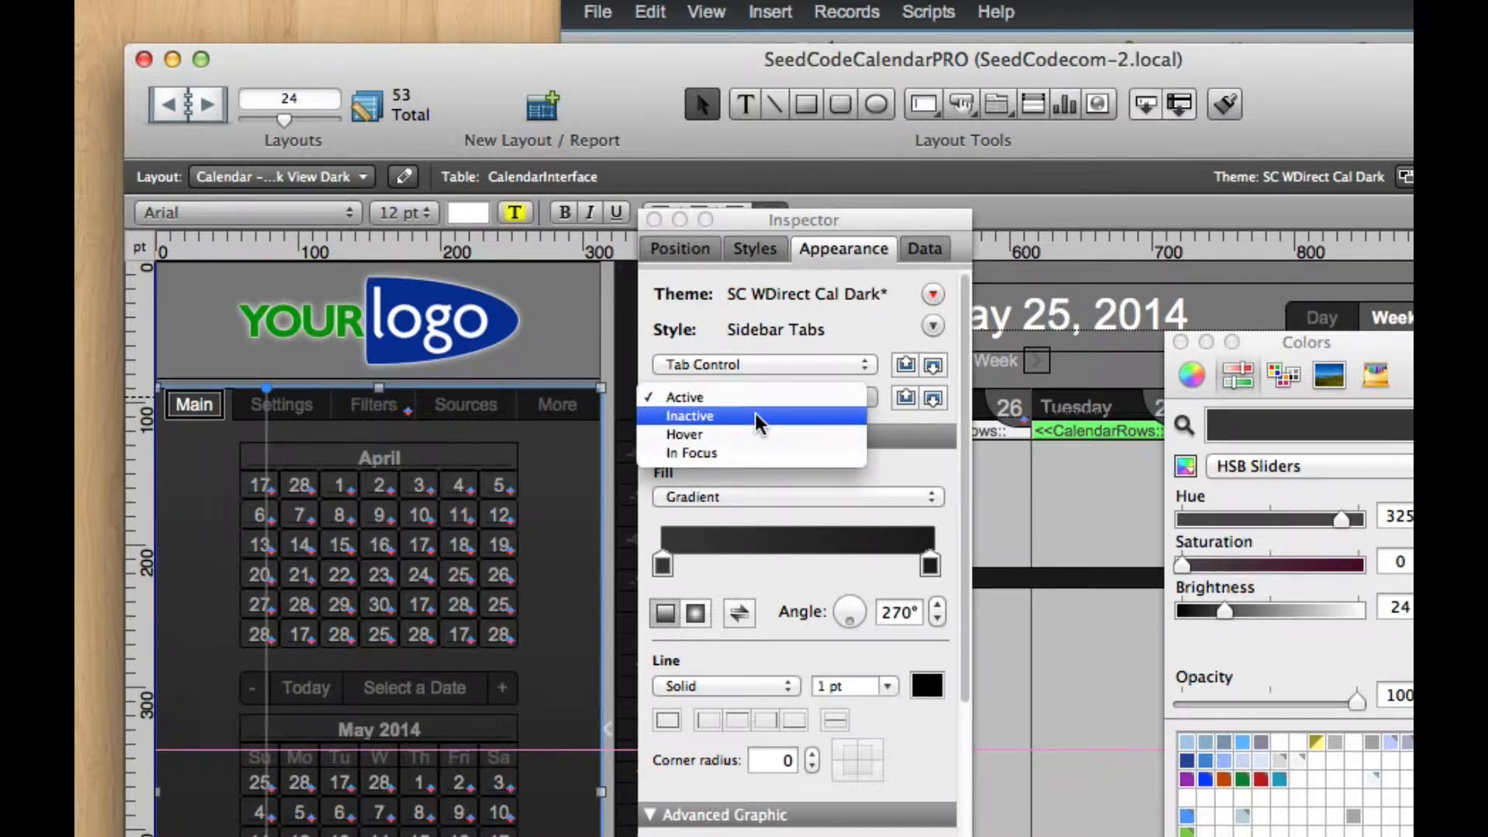
{"action": "left_click", "coordinate": [757, 423]}
{"action": "left_click", "coordinate": [701, 562]}
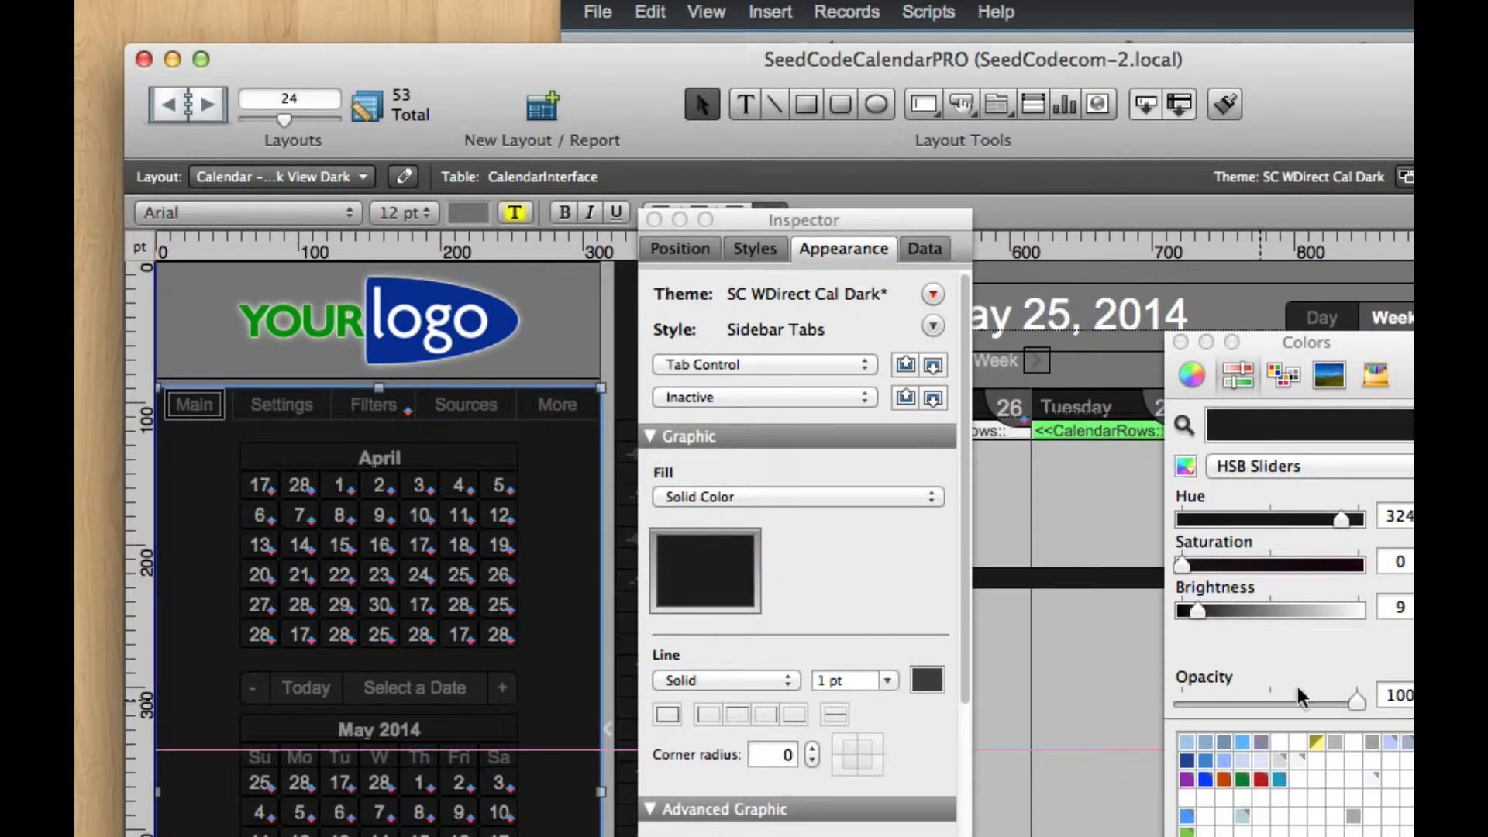
{"action": "left_click_drag", "start_coordinate": [1197, 610], "coordinate": [1202, 610]}
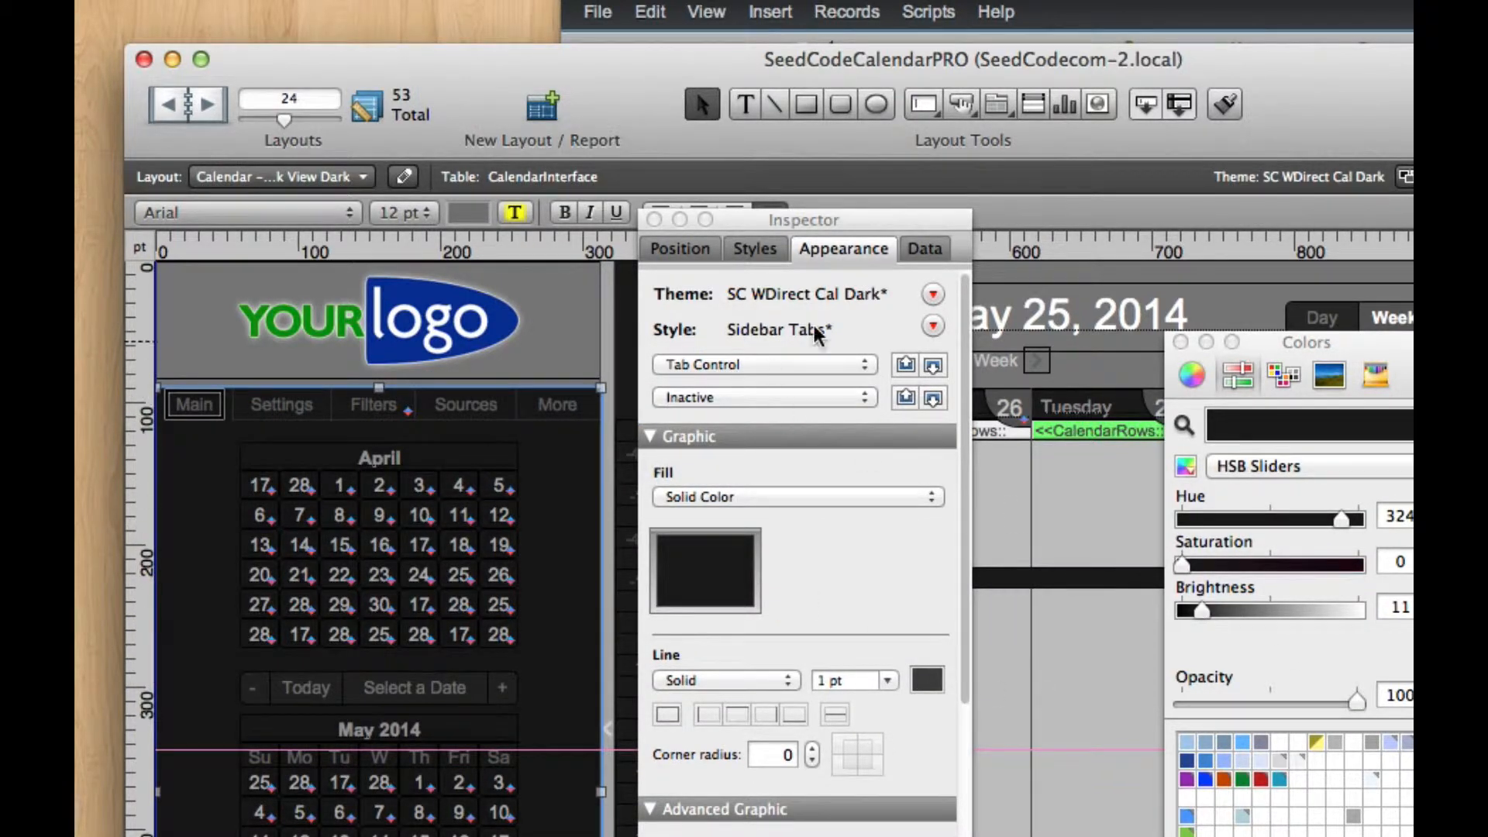
{"action": "left_click", "coordinate": [933, 327]}
{"action": "left_click", "coordinate": [943, 368]}
Return the layout to Browse mode, then switch to Chrome and refresh the web calendar
{"action": "scroll", "coordinate": [434, 387], "scroll_direction": "down", "scroll_amount": 2}
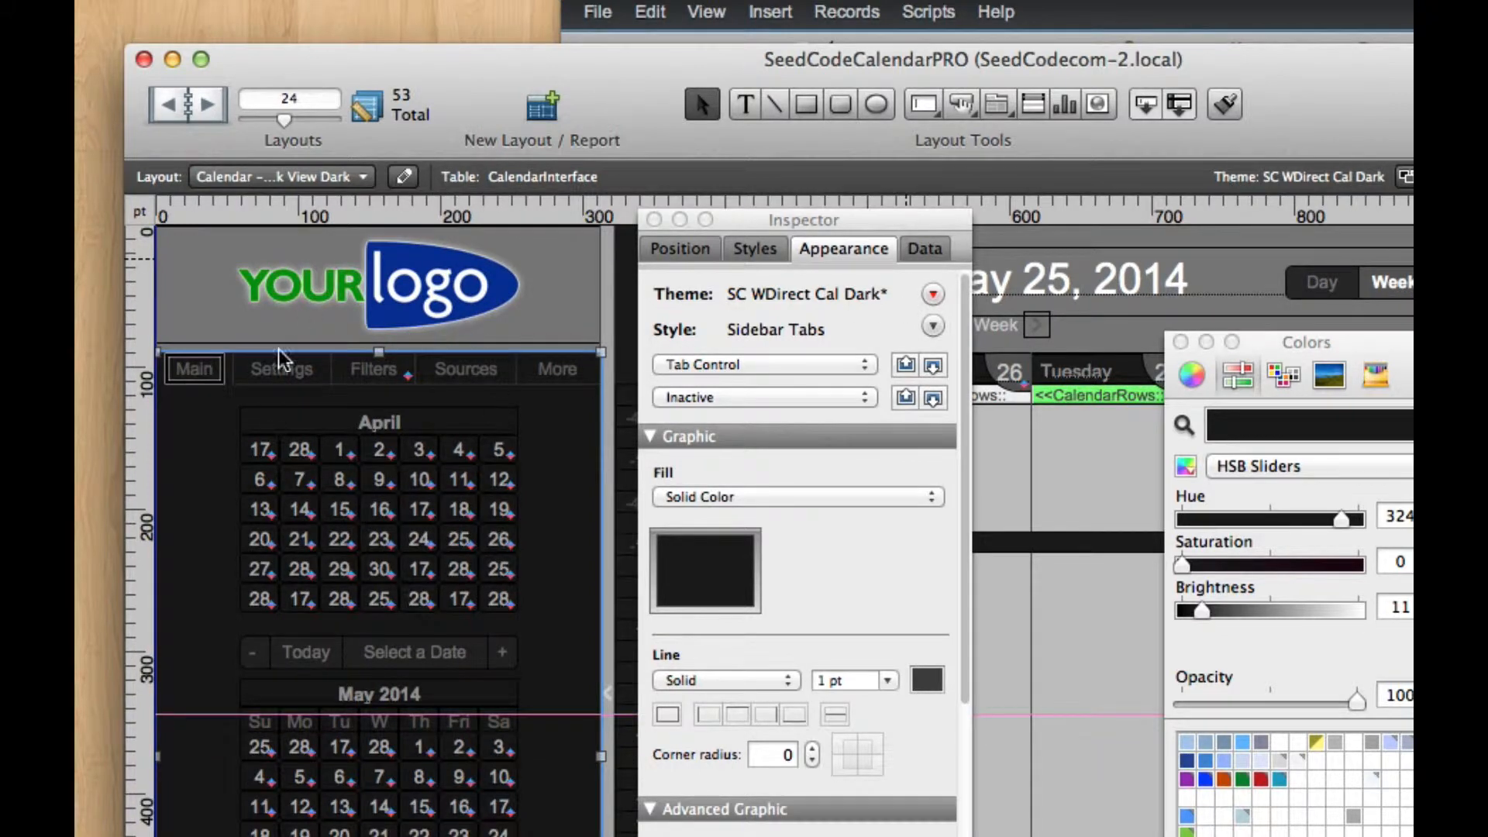
{"action": "key", "text": "super+b"}
{"action": "key", "text": "super+Tab"}
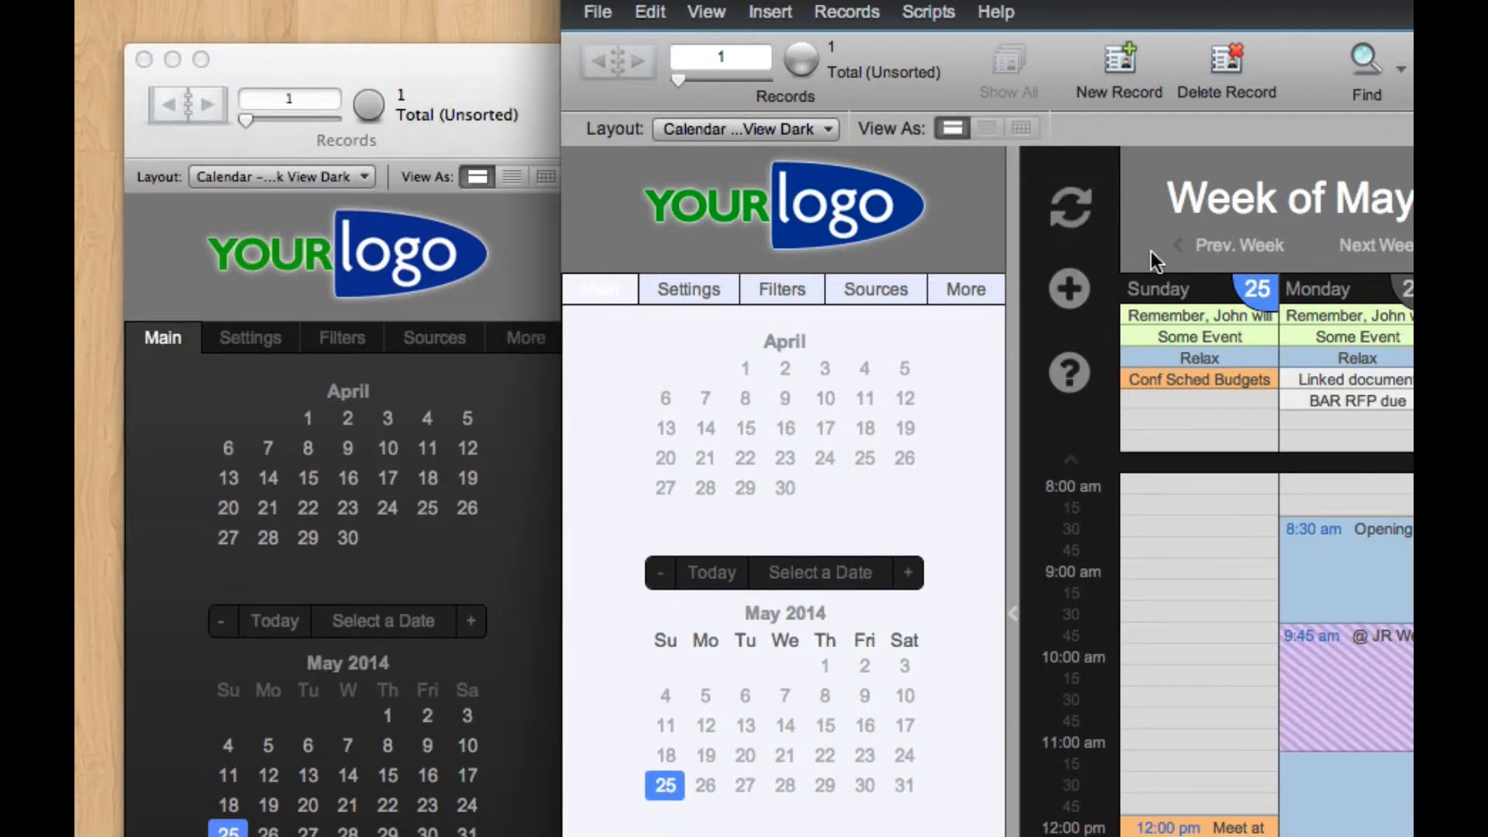
{"action": "key", "text": "ctrl+l"}
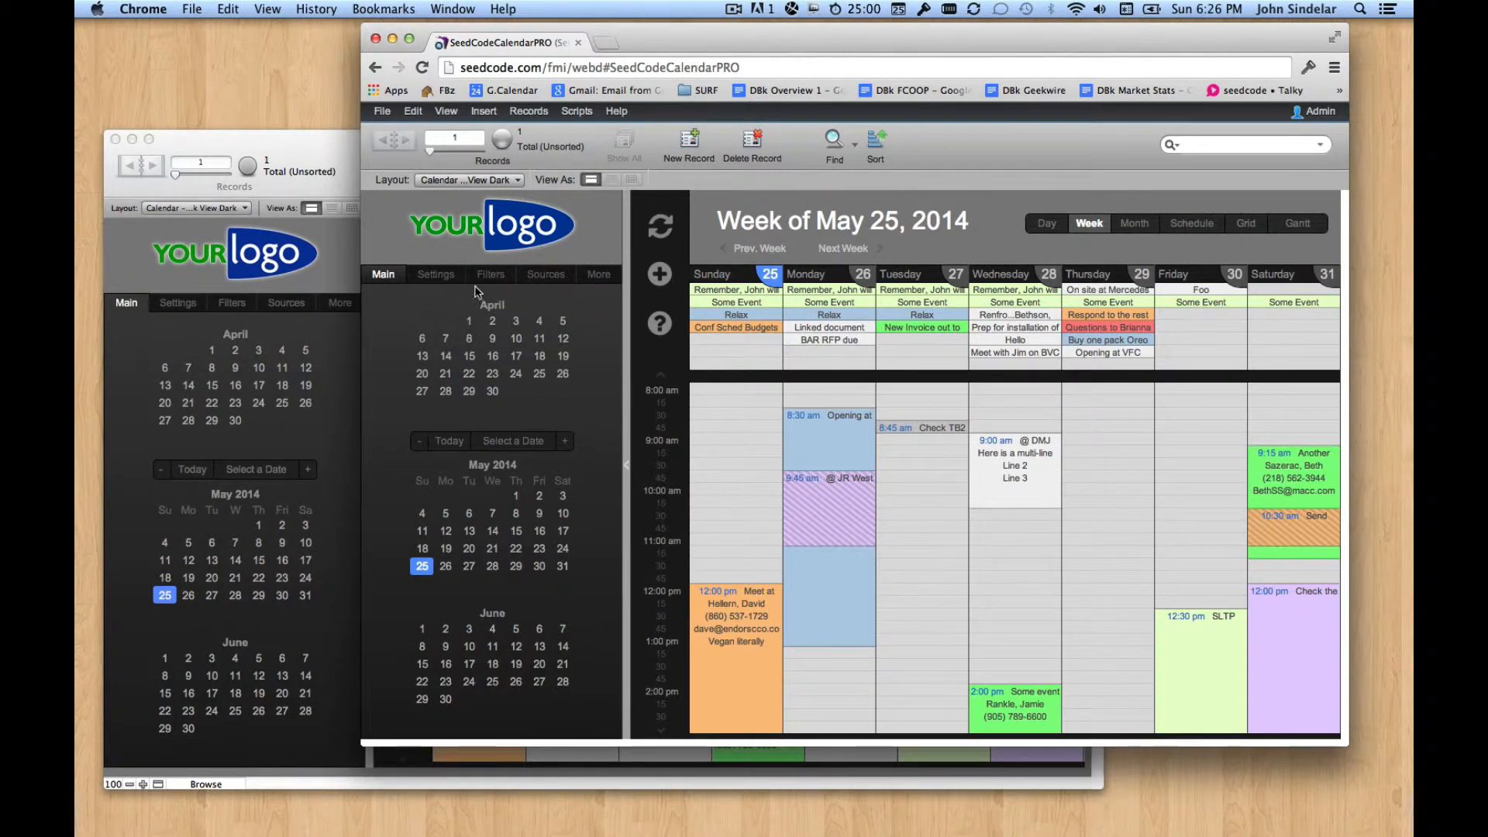
Switch to FileMaker Pro, reopen the calendar layout in Layout mode and show the sidebar's Filters tab
{"action": "left_click", "coordinate": [318, 264]}
{"action": "key", "text": "super+l"}
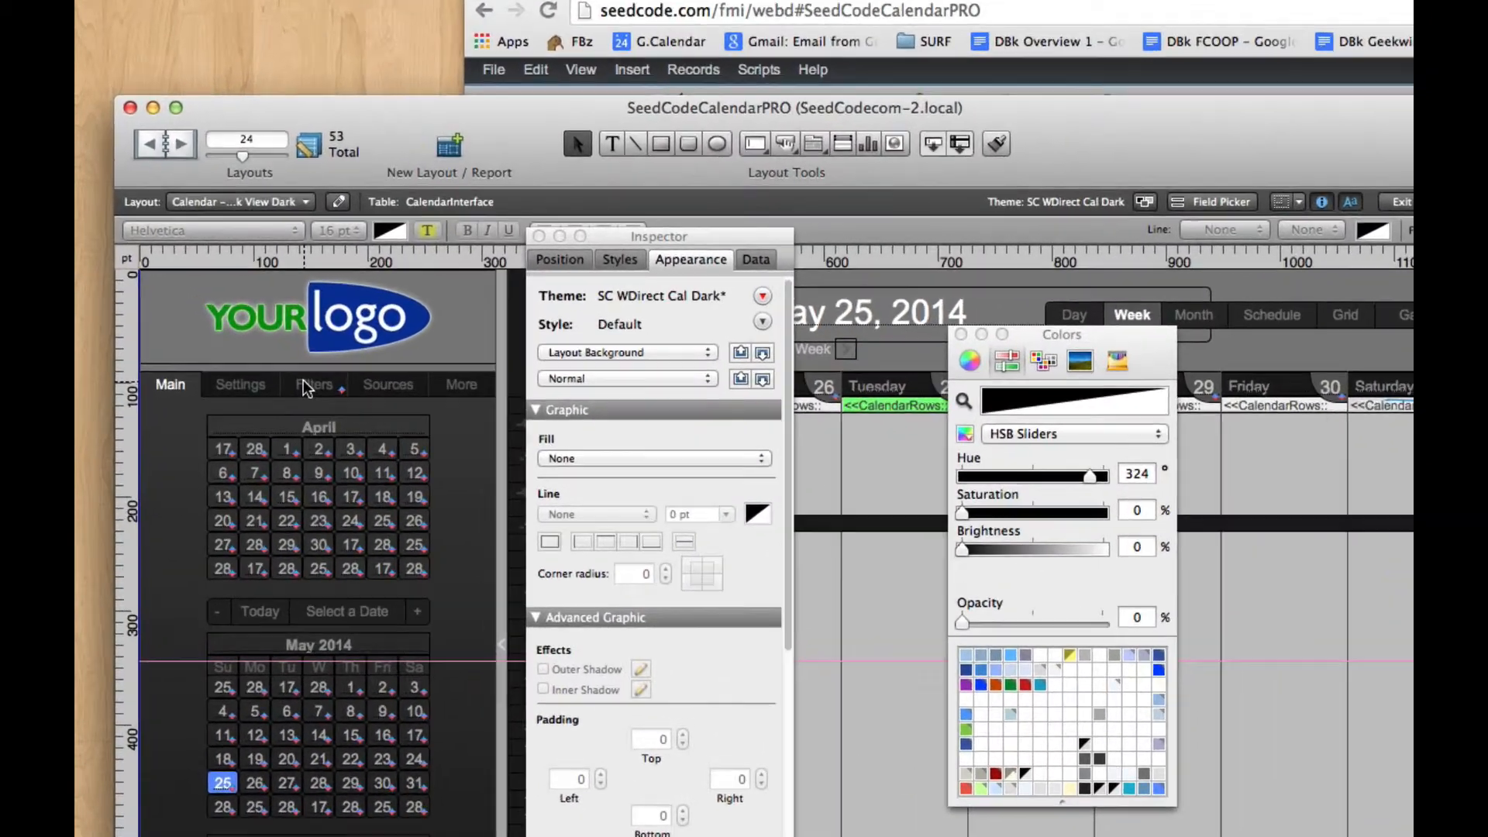
{"action": "left_click", "coordinate": [304, 379]}
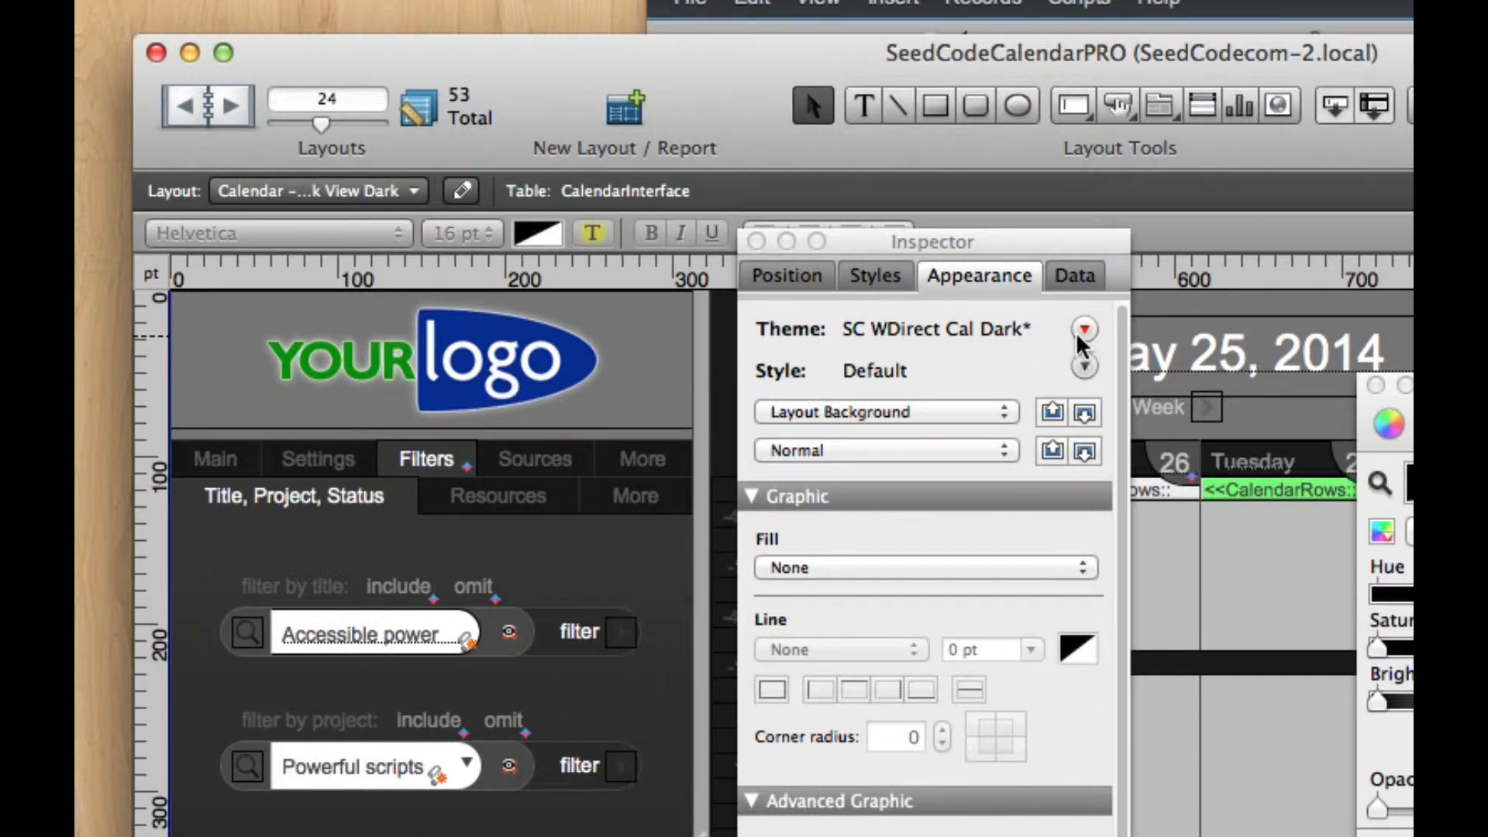
Open the Calendar Color Records Part 2 layout without the Inspector and compare its icons with those of the web calendar in Chrome
{"action": "left_click", "coordinate": [1256, 10]}
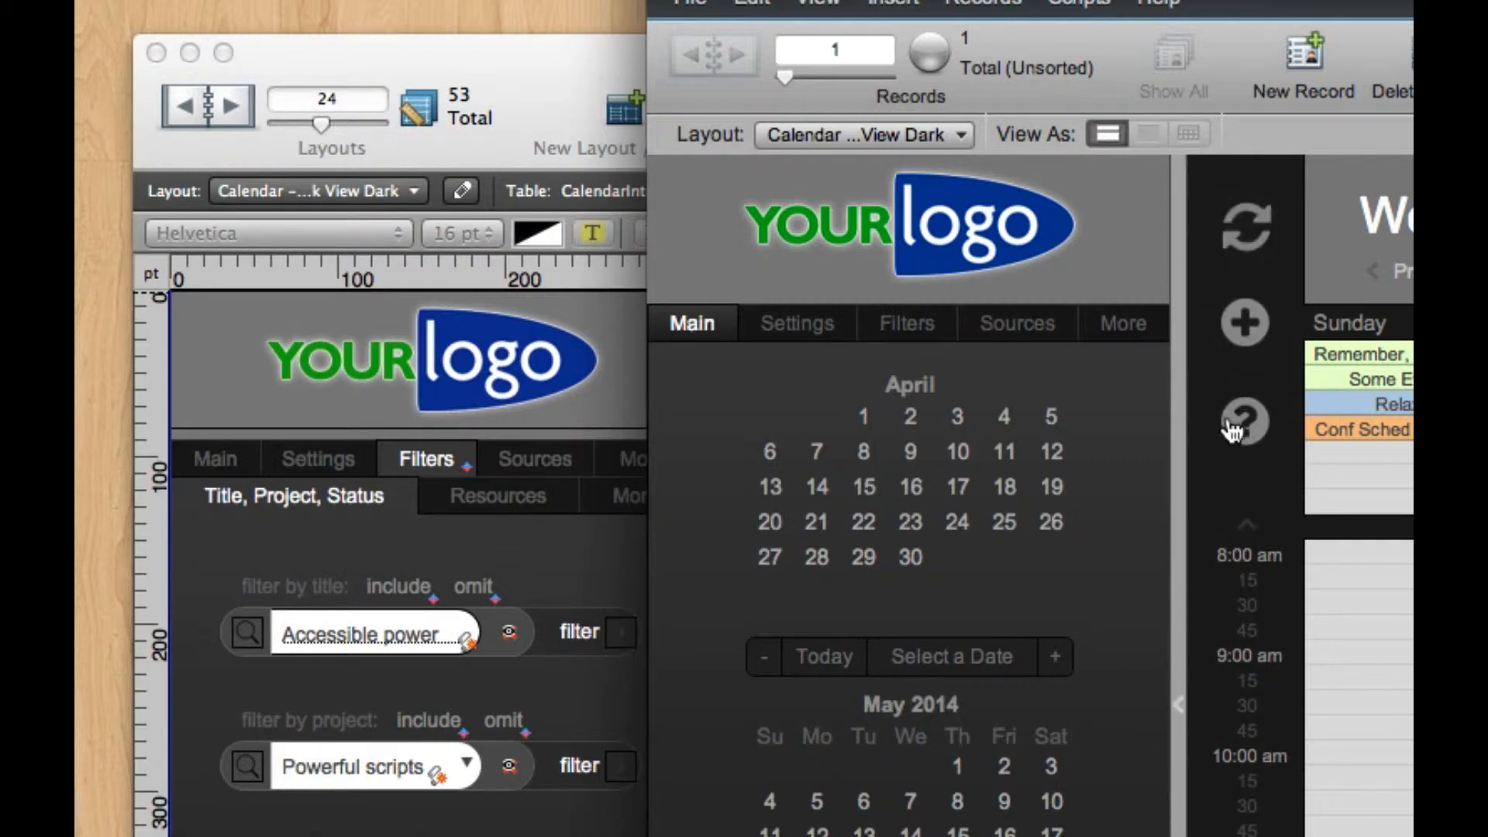
{"action": "left_click", "coordinate": [321, 191]}
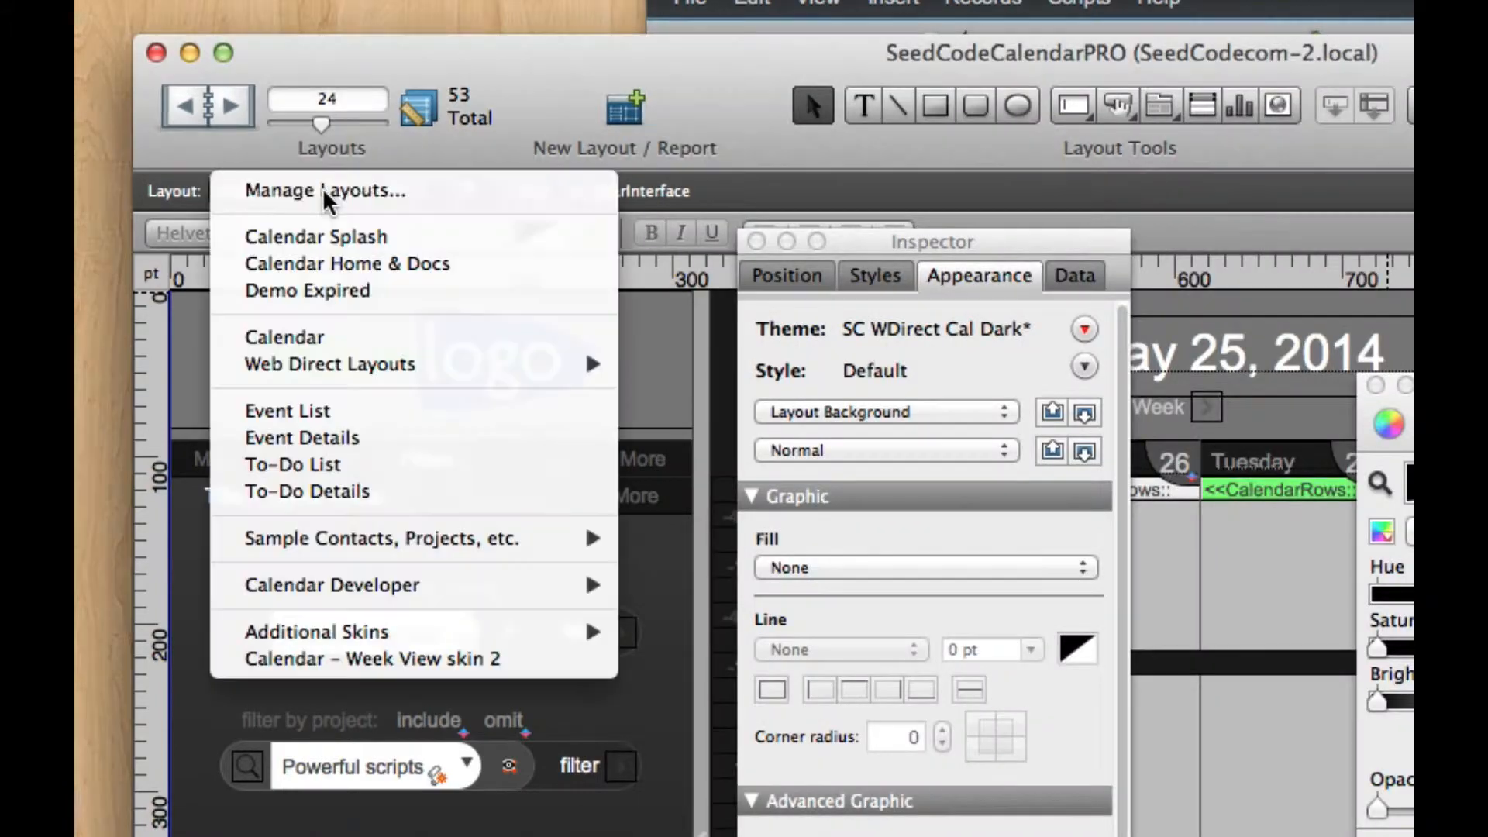
{"action": "mouse_move", "coordinate": [543, 364]}
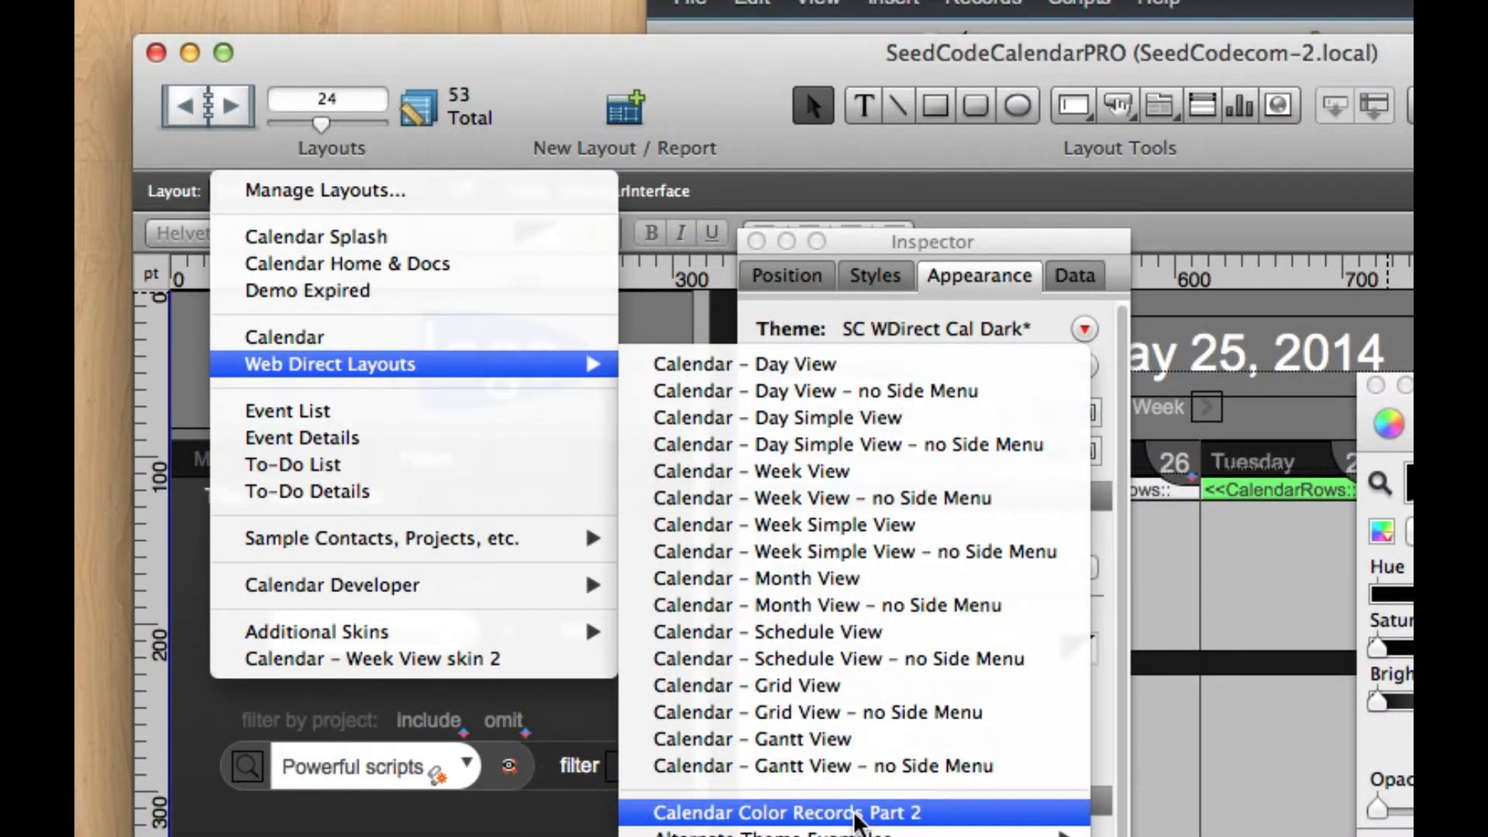
{"action": "left_click", "coordinate": [934, 810]}
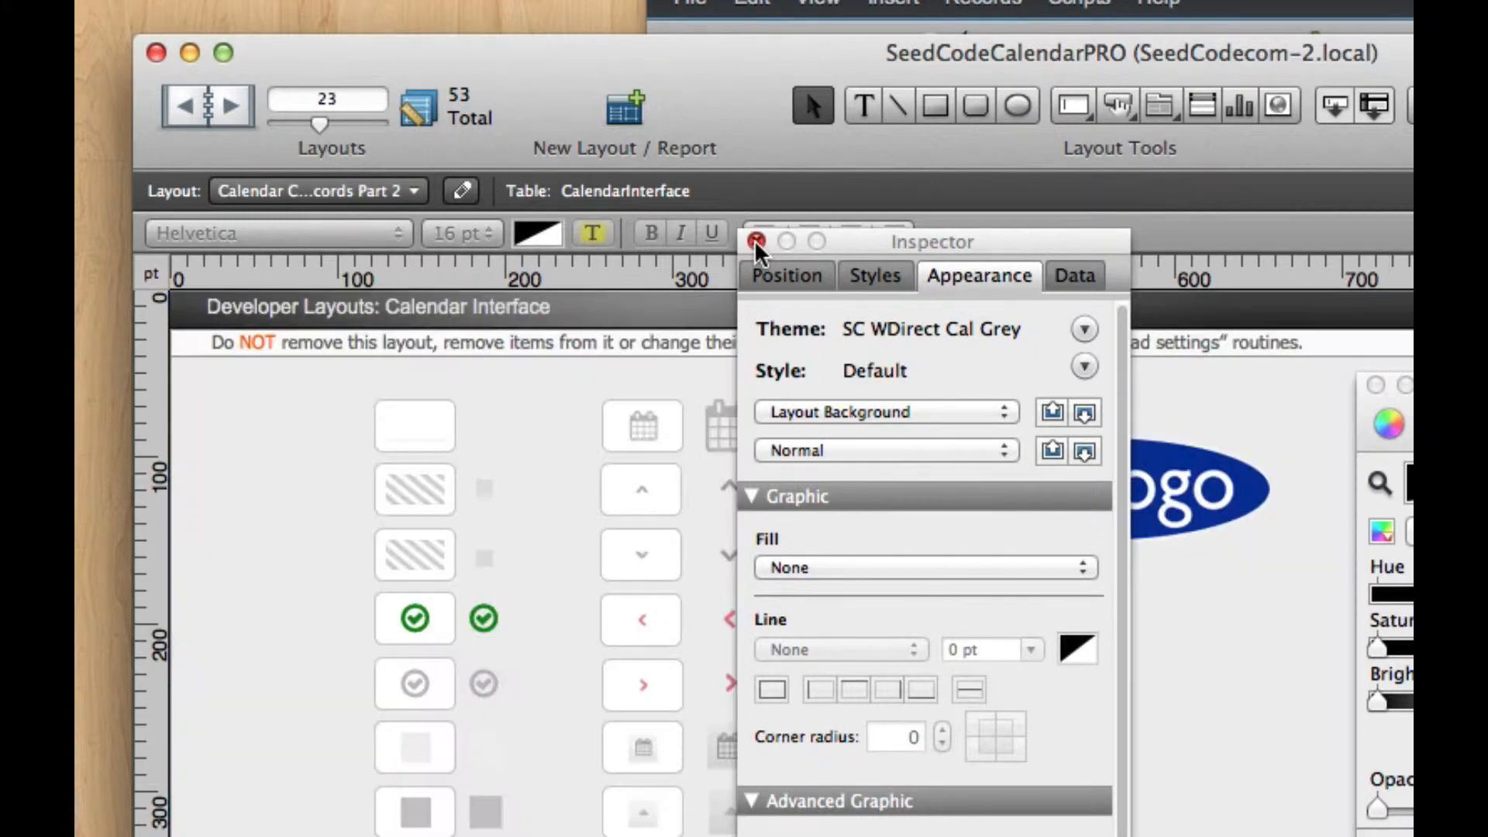
{"action": "left_click", "coordinate": [756, 243]}
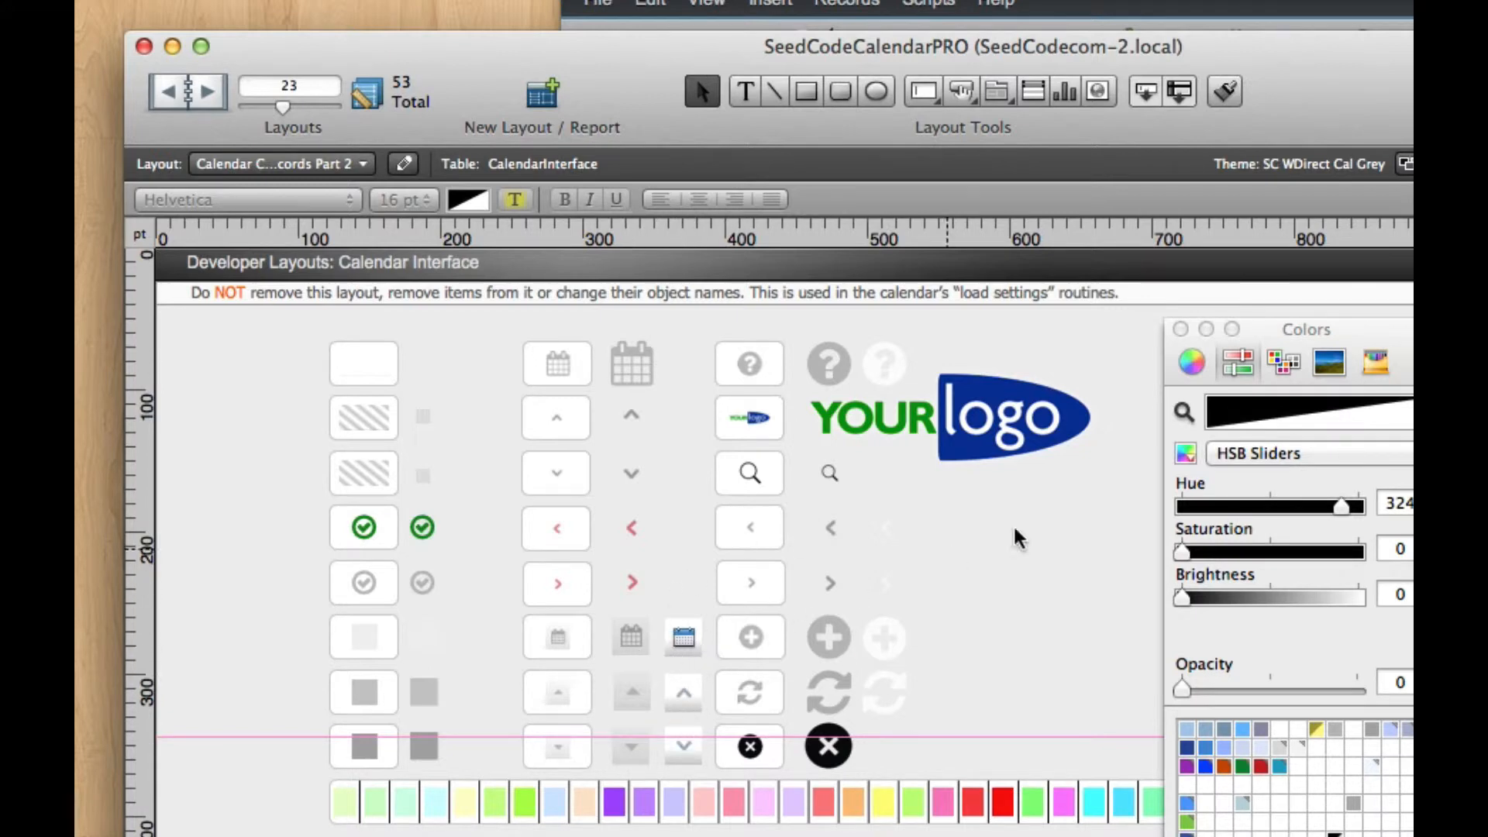
{"action": "left_click", "coordinate": [1116, 11]}
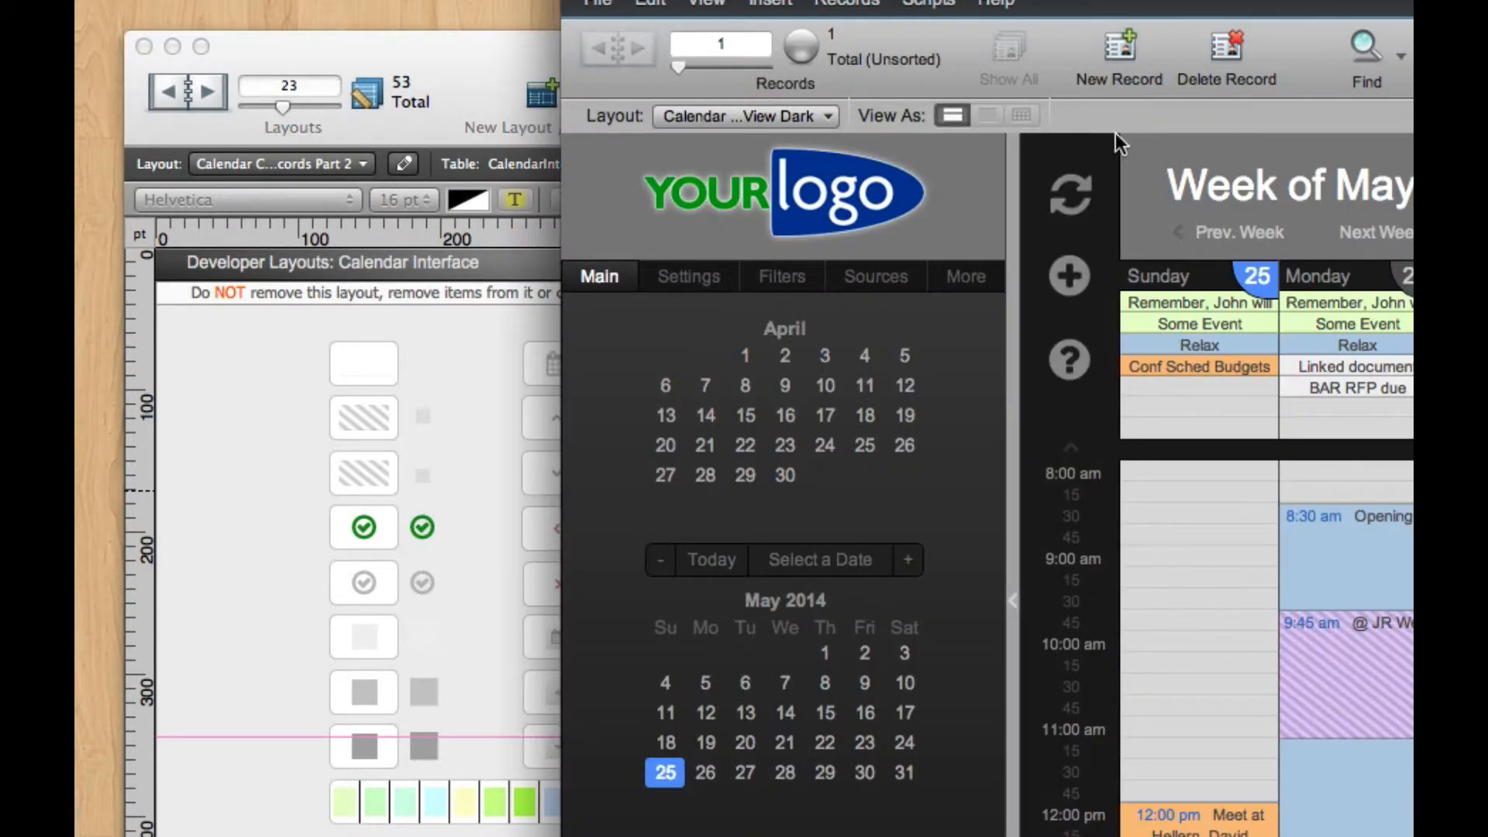